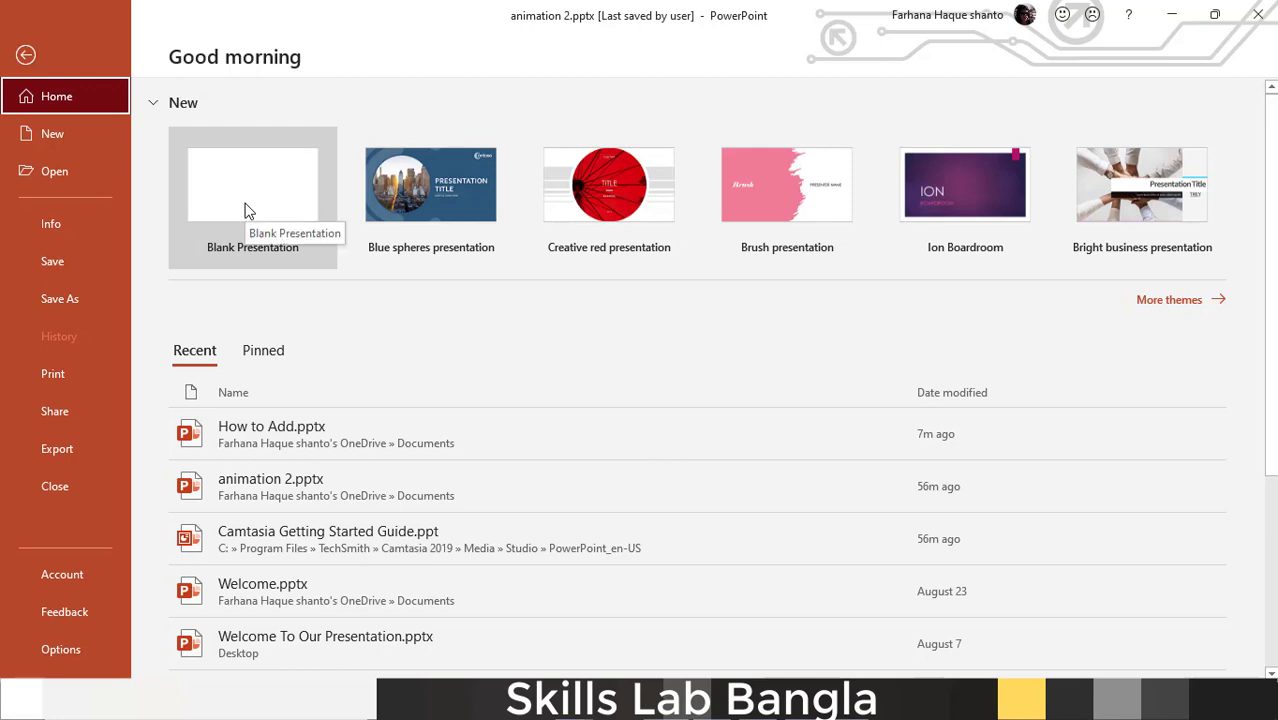
Start a blank presentation and delete its title and subtitle placeholders
click(249, 211)
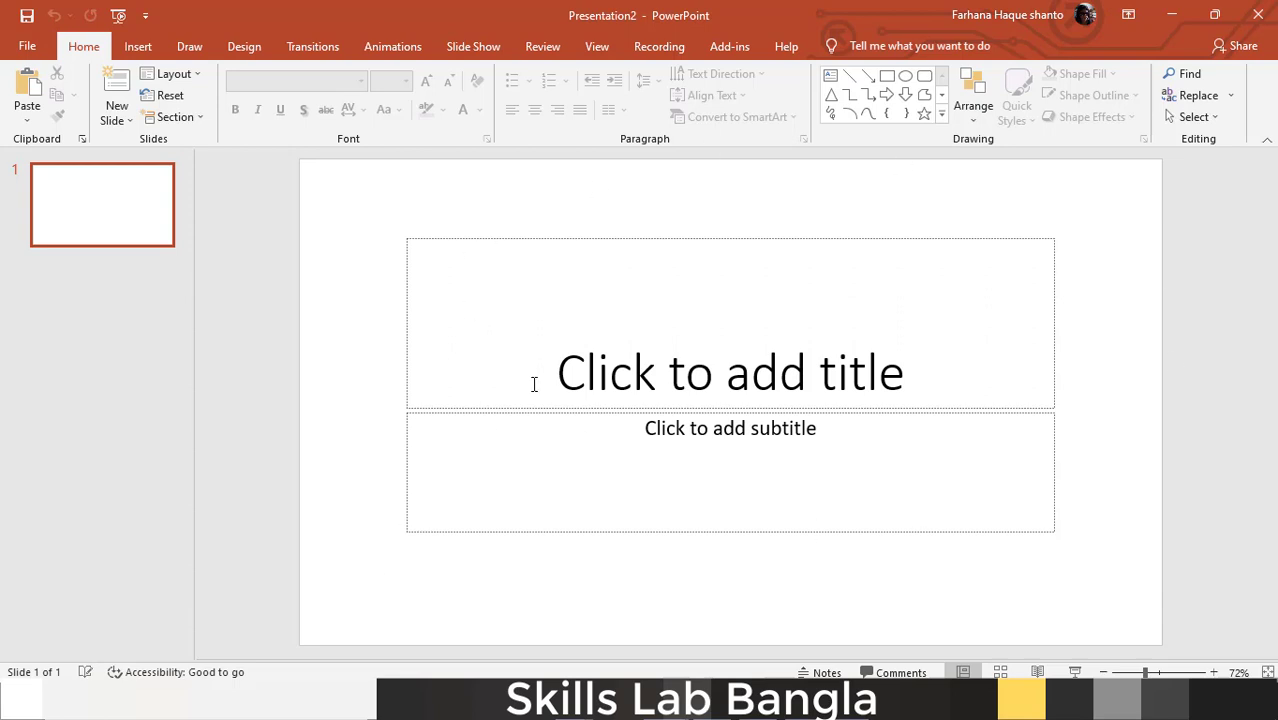
click(464, 409)
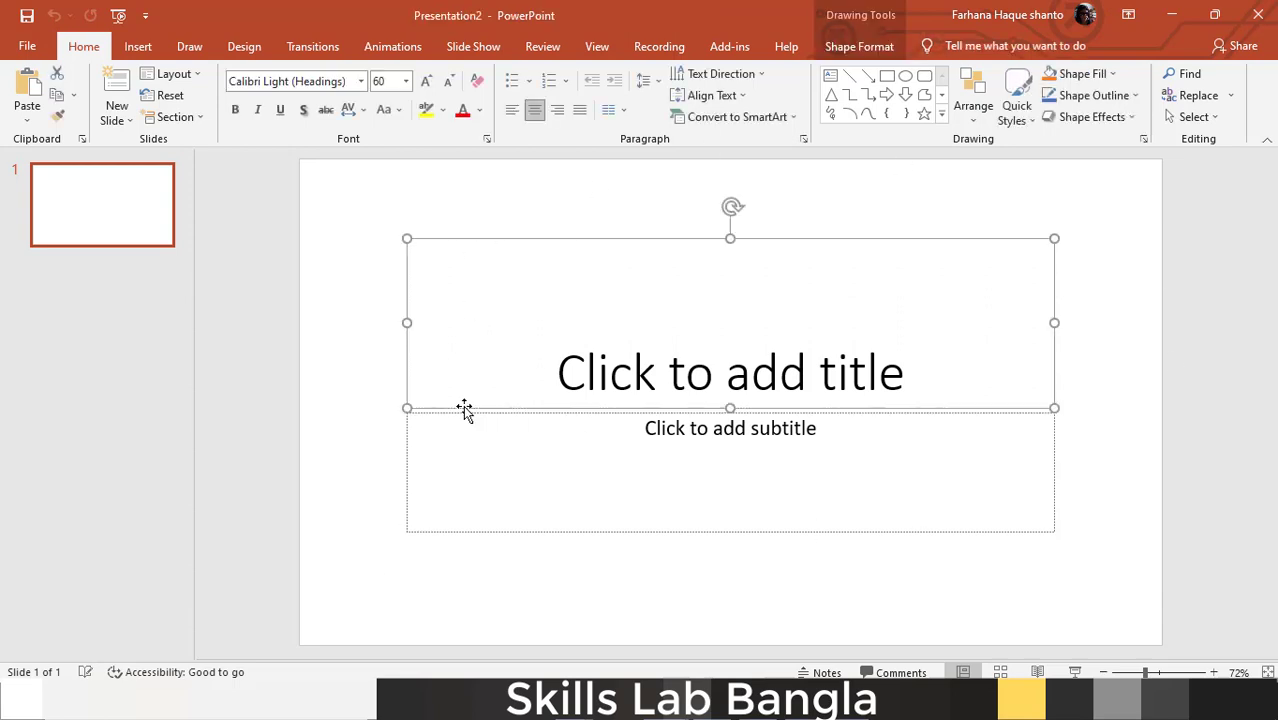
key(Delete)
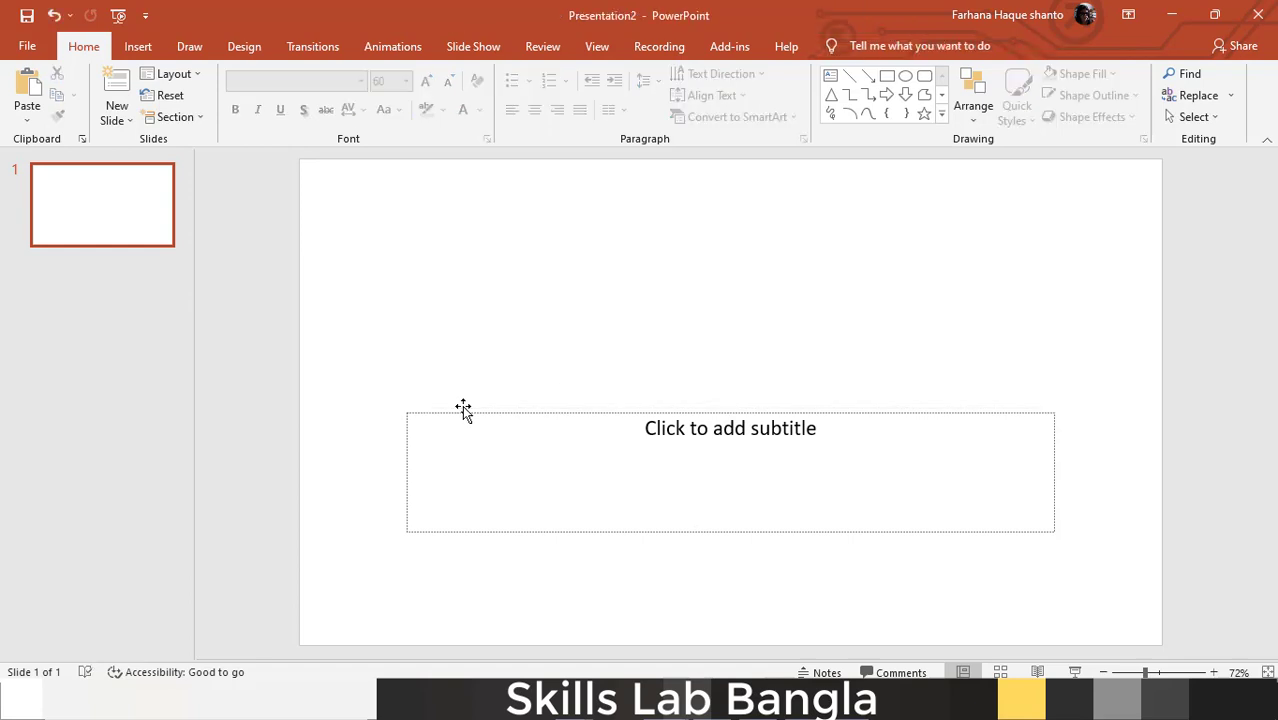
click(459, 412)
key(Delete)
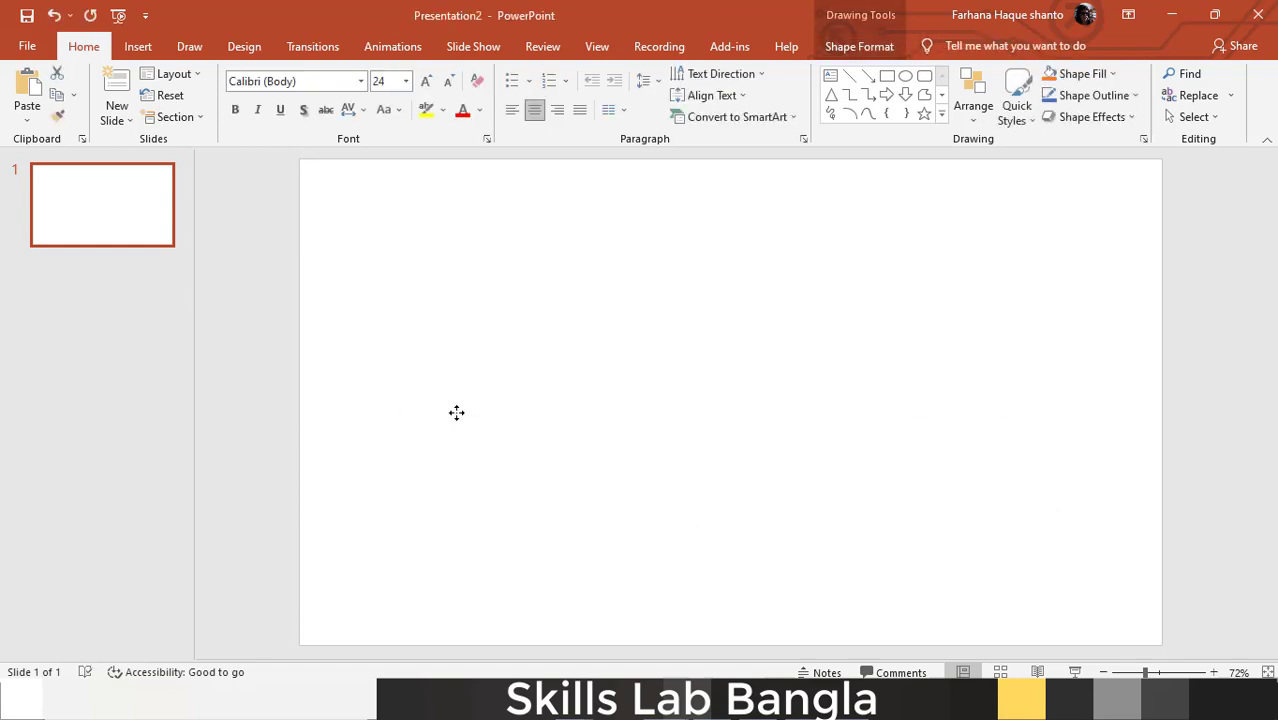
Add a Blank-layout slide and delete the original first slide
click(122, 120)
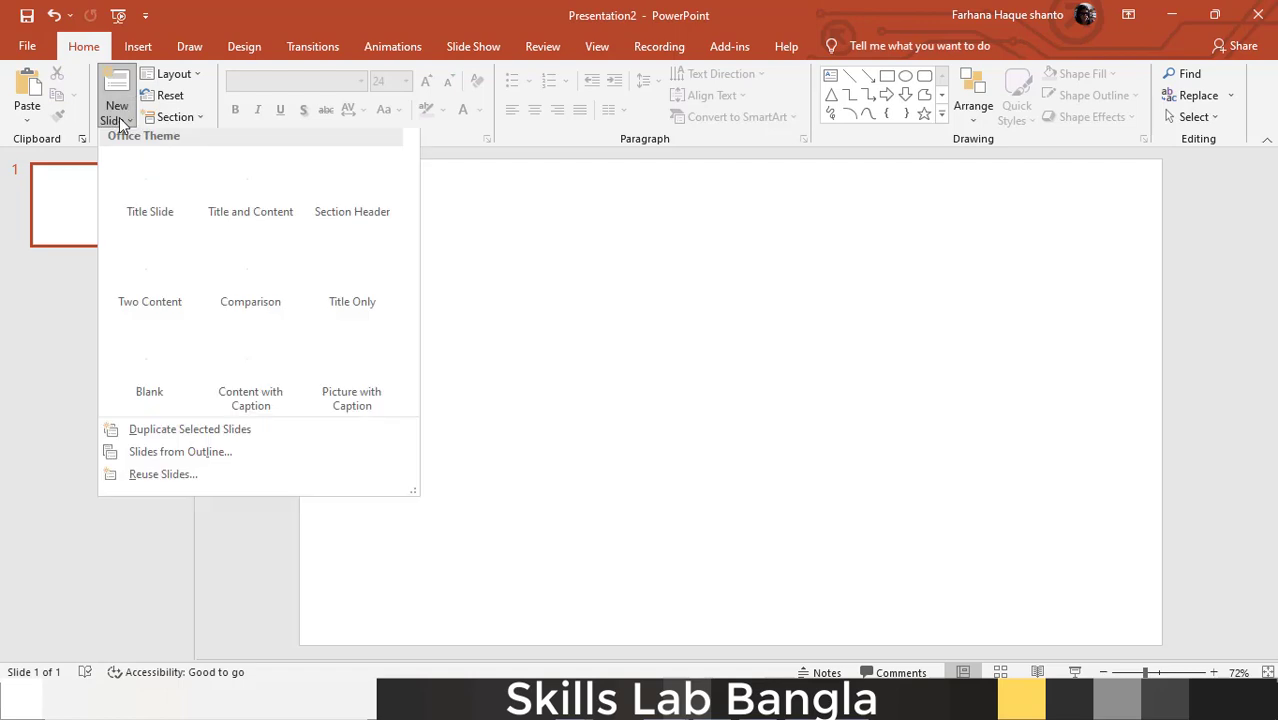
click(155, 381)
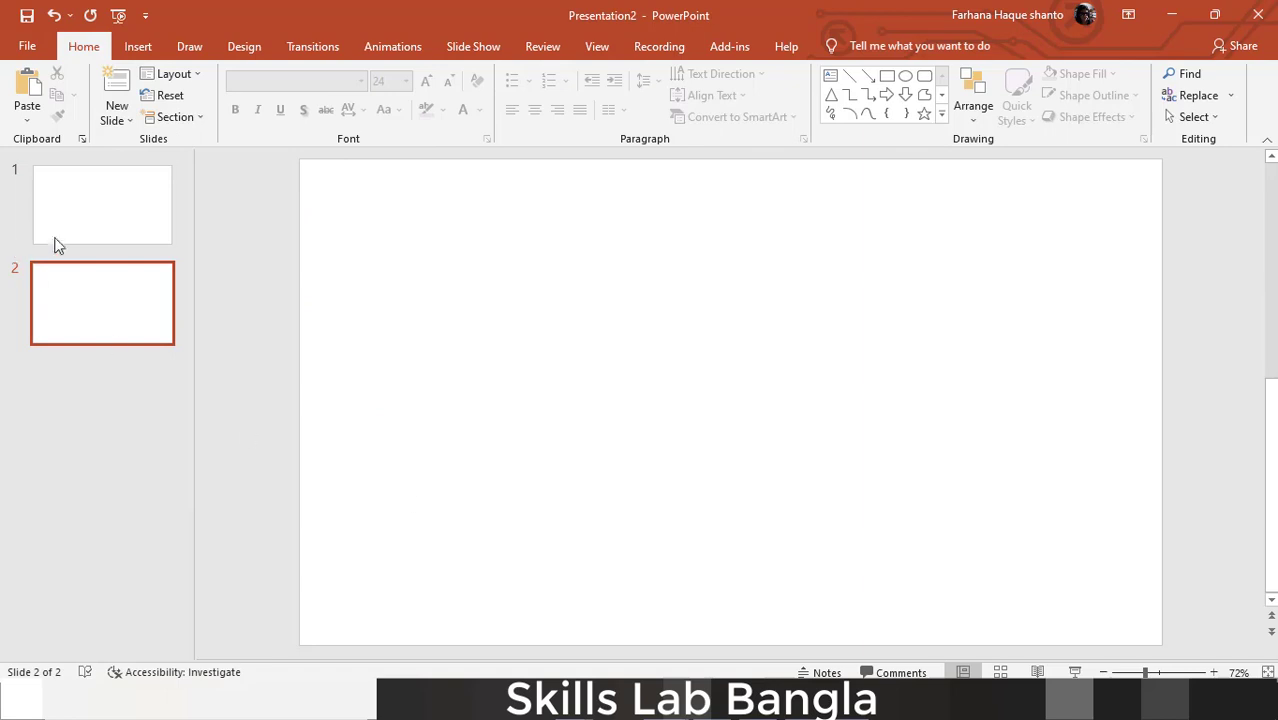
click(111, 212)
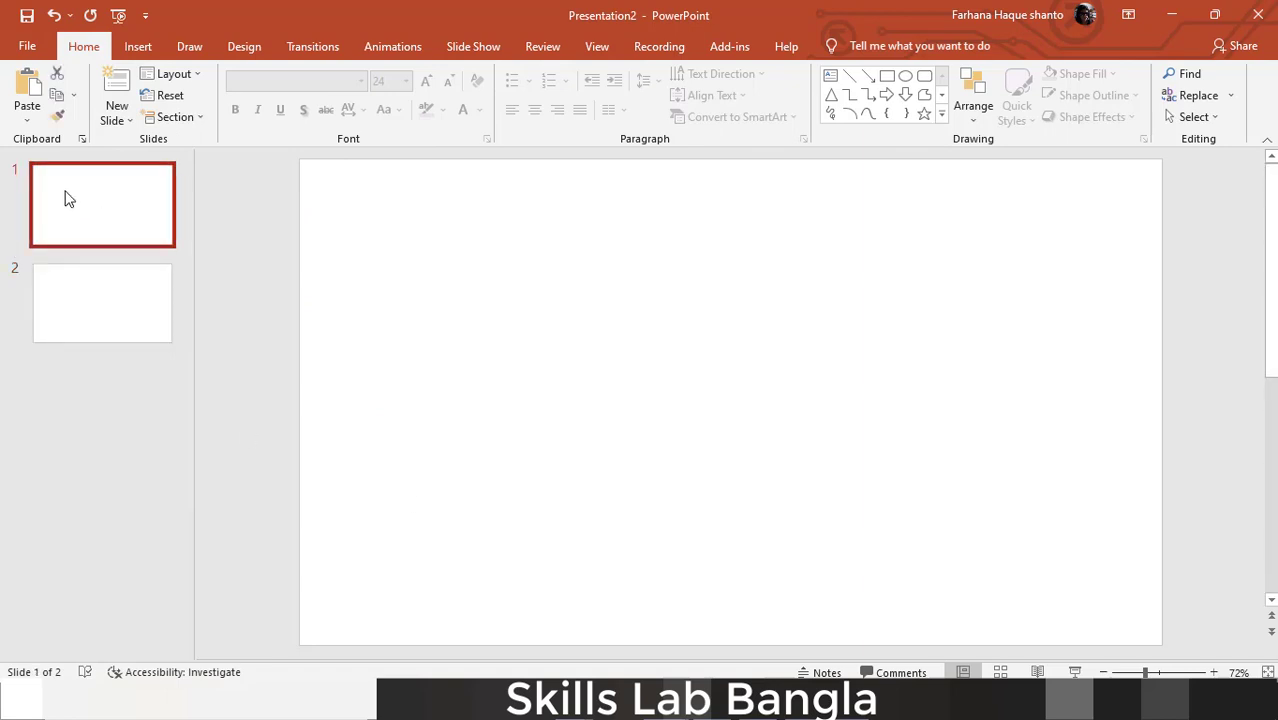
key(Delete)
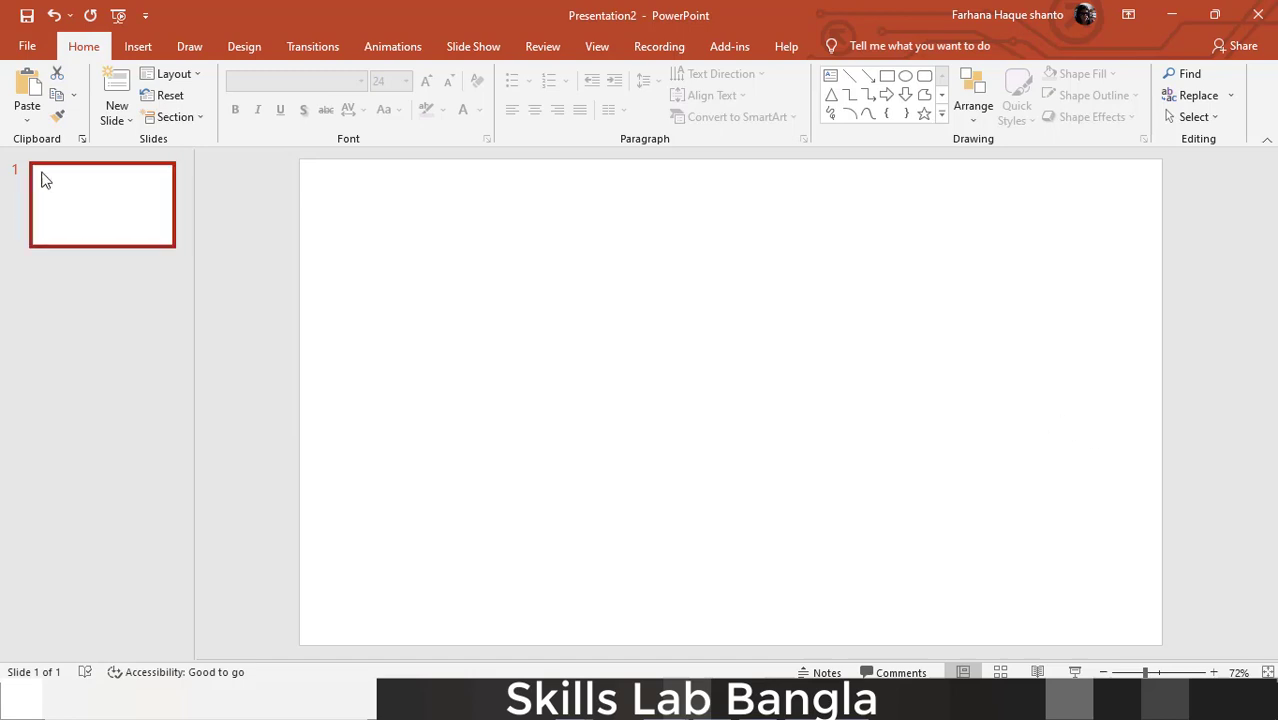
click(133, 46)
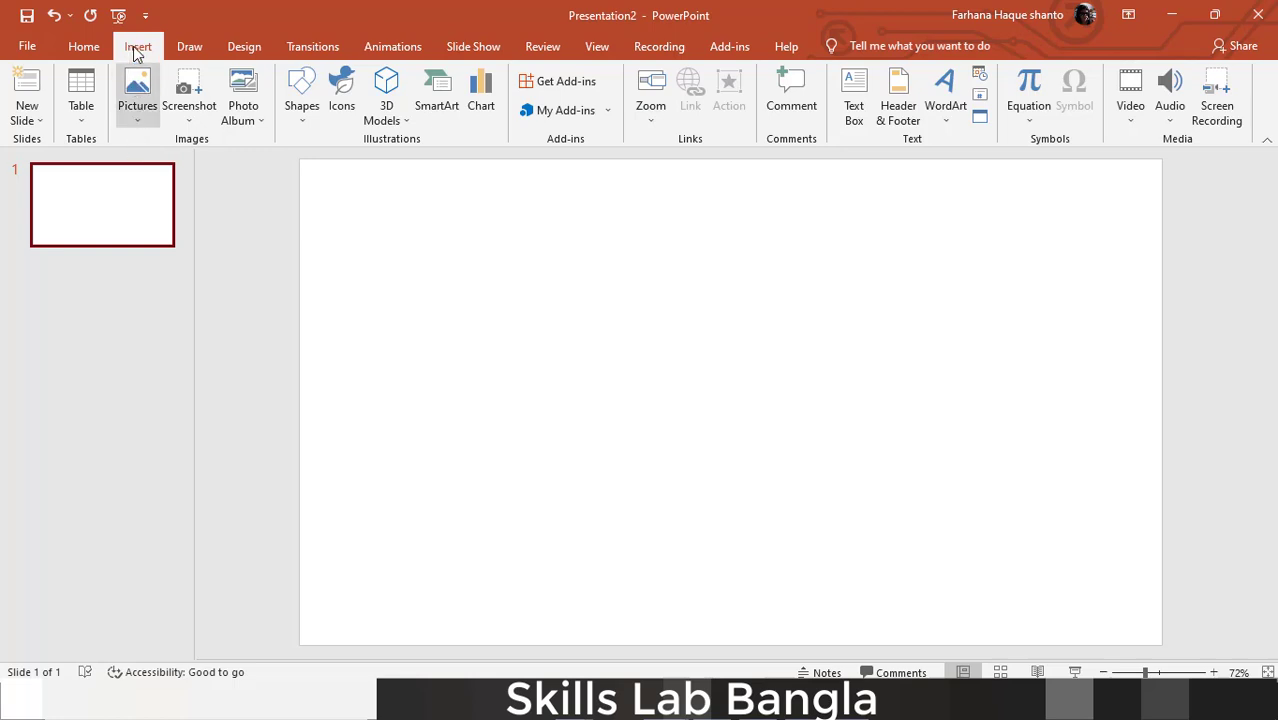
Insert the second straight empty countryside road image from Downloads onto the slide
click(142, 119)
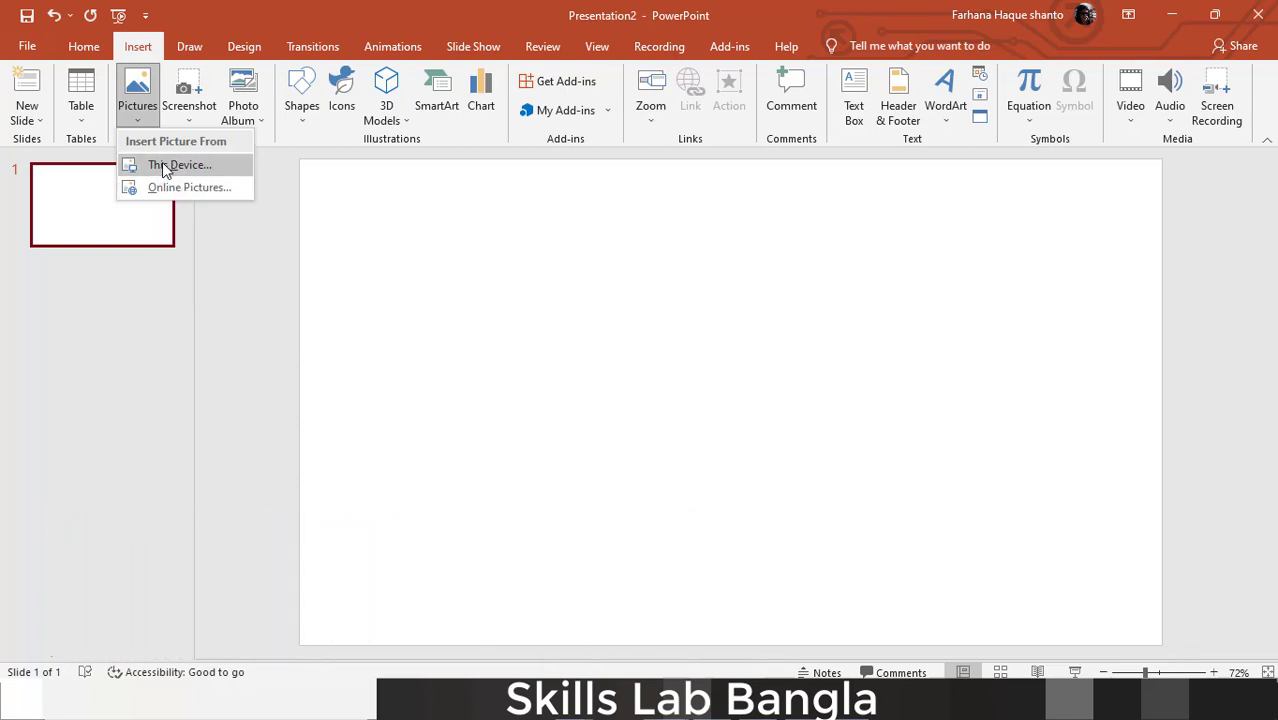
click(179, 168)
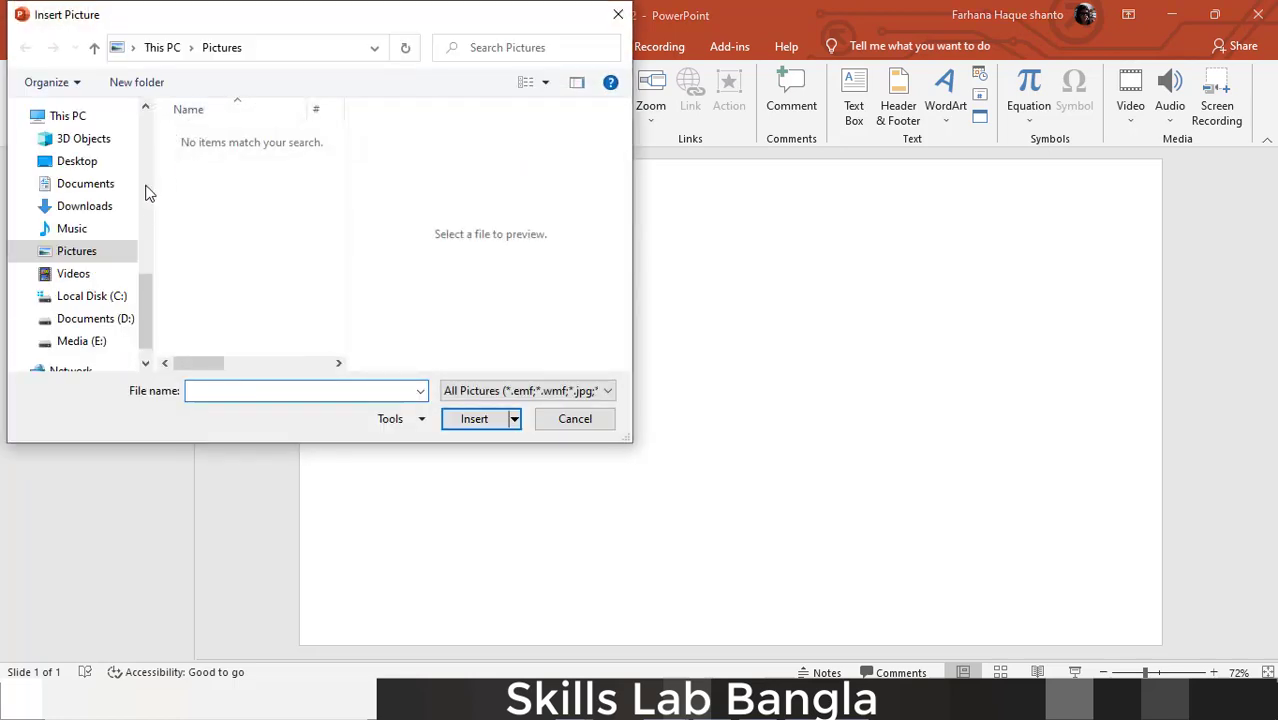
click(72, 313)
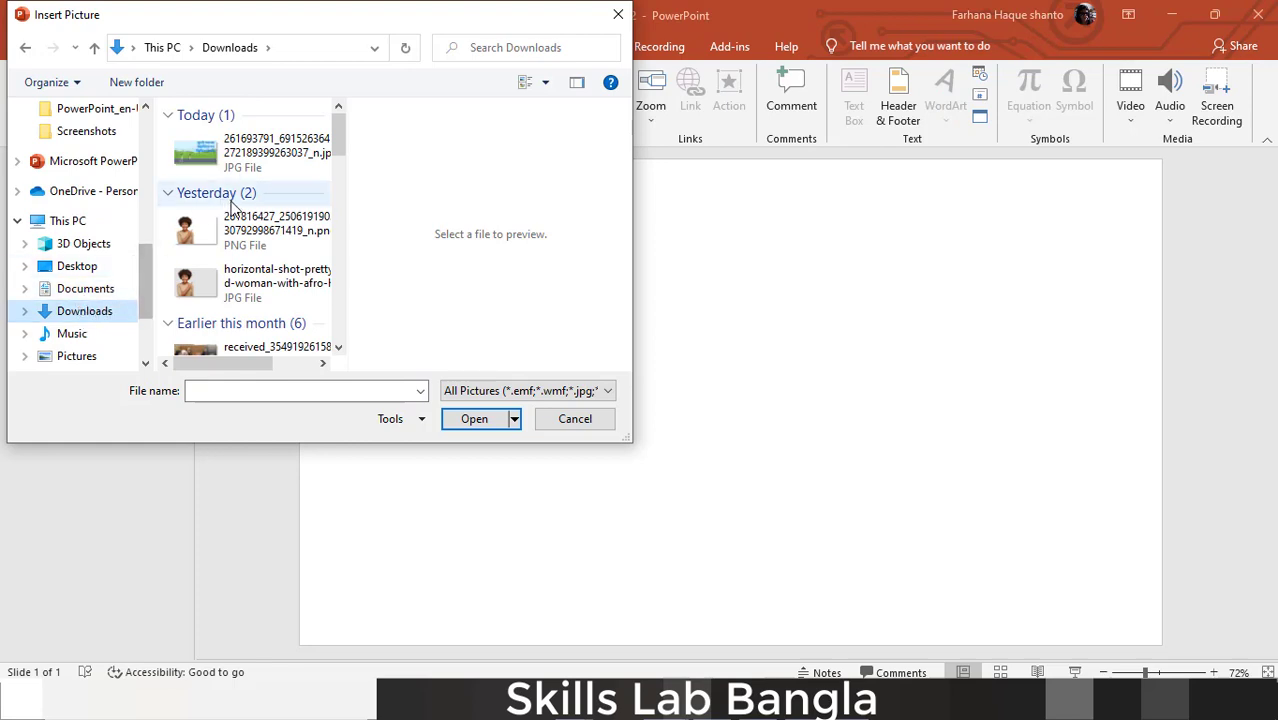
scroll(231, 207, down, 5)
scroll(231, 207, down, 5)
scroll(231, 208, down, 2)
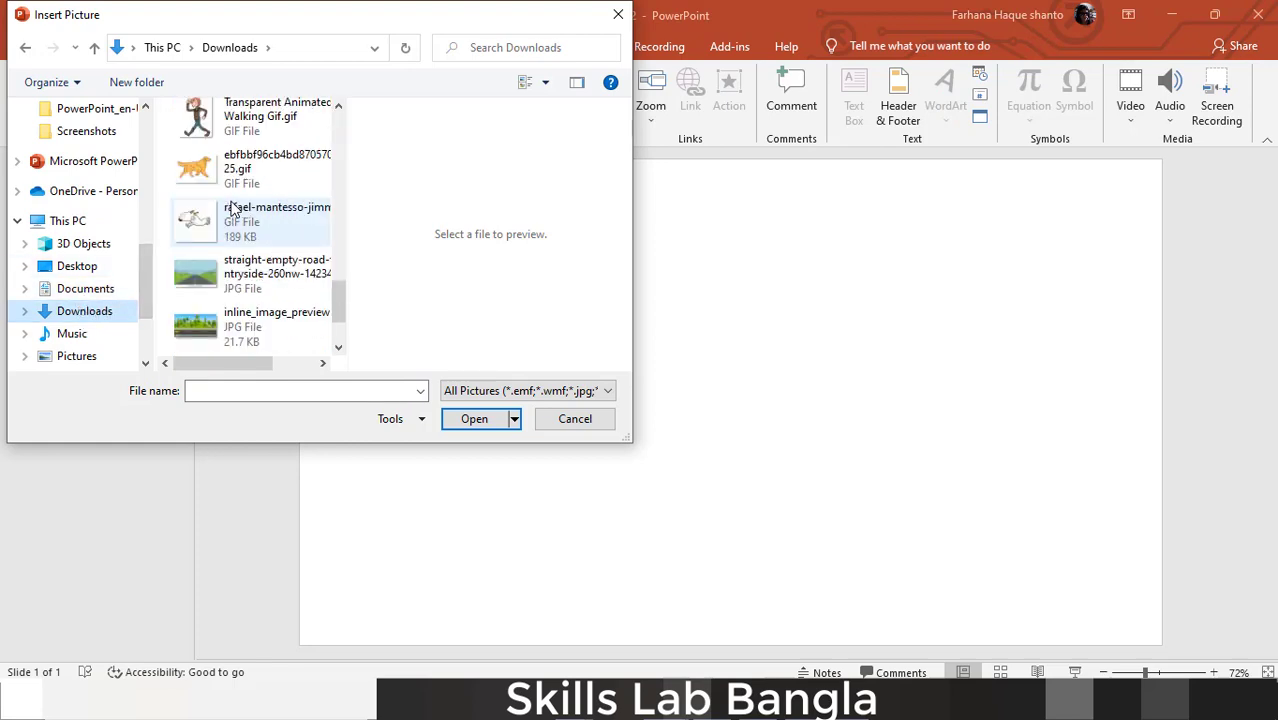
scroll(231, 207, down, 2)
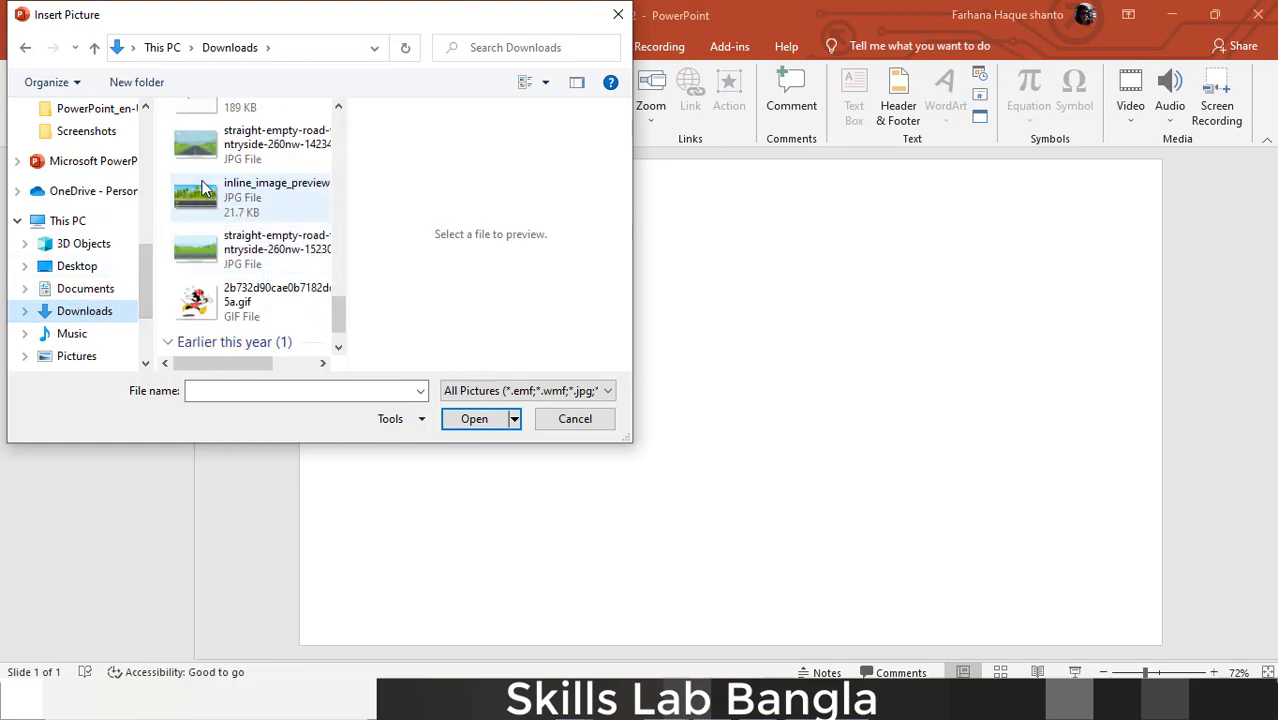
click(198, 248)
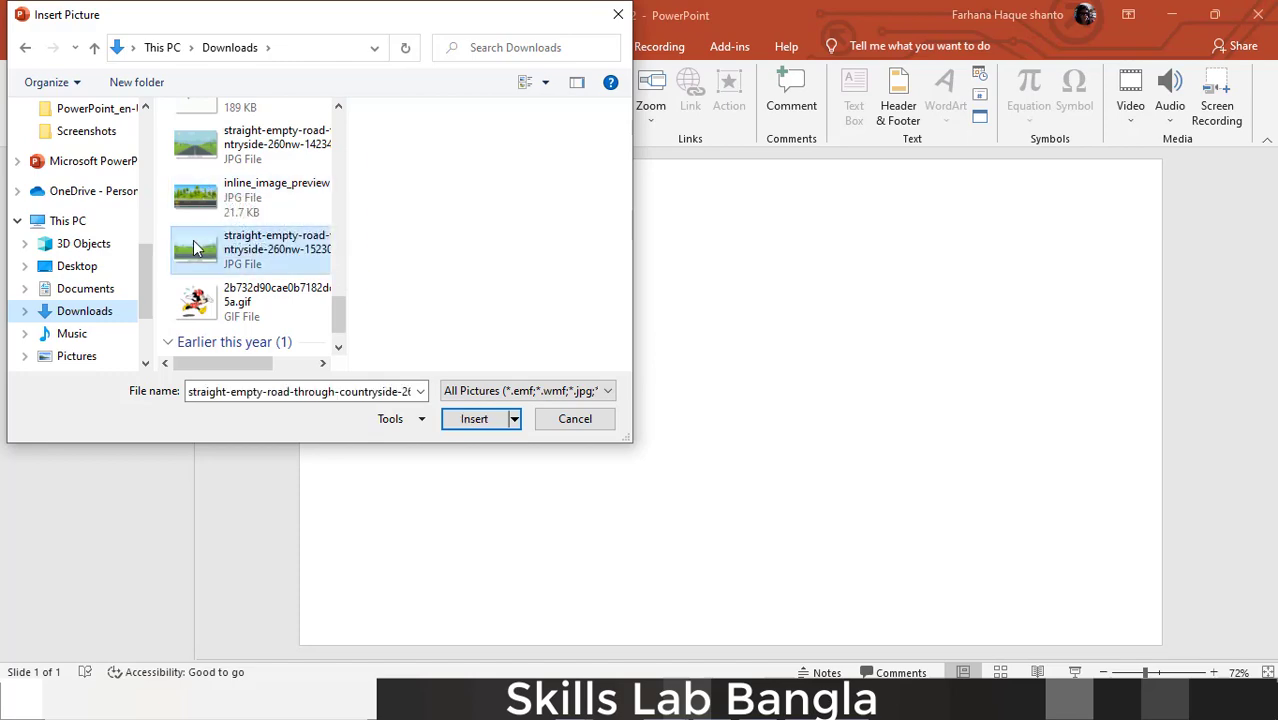
click(503, 421)
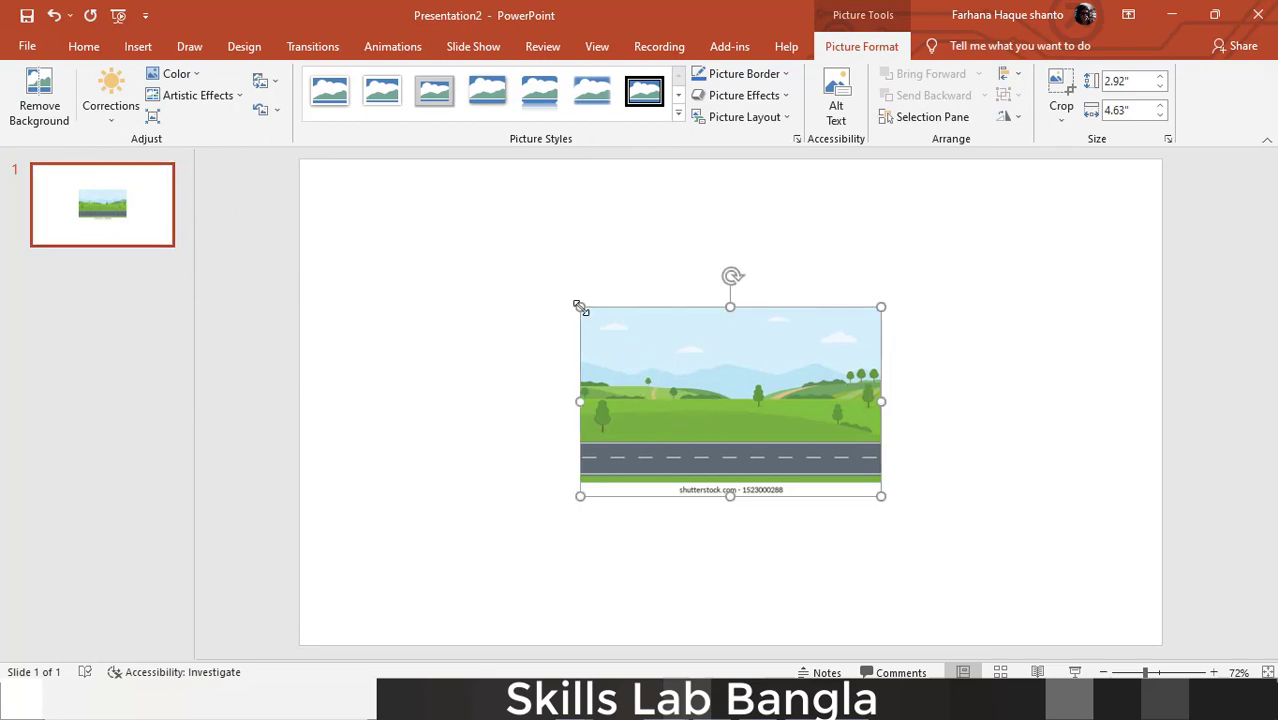
Stretch the road picture to fill the whole slide at 7.5" by 13.33"
drag(580, 307, 577, 305)
click(528, 297)
click(613, 337)
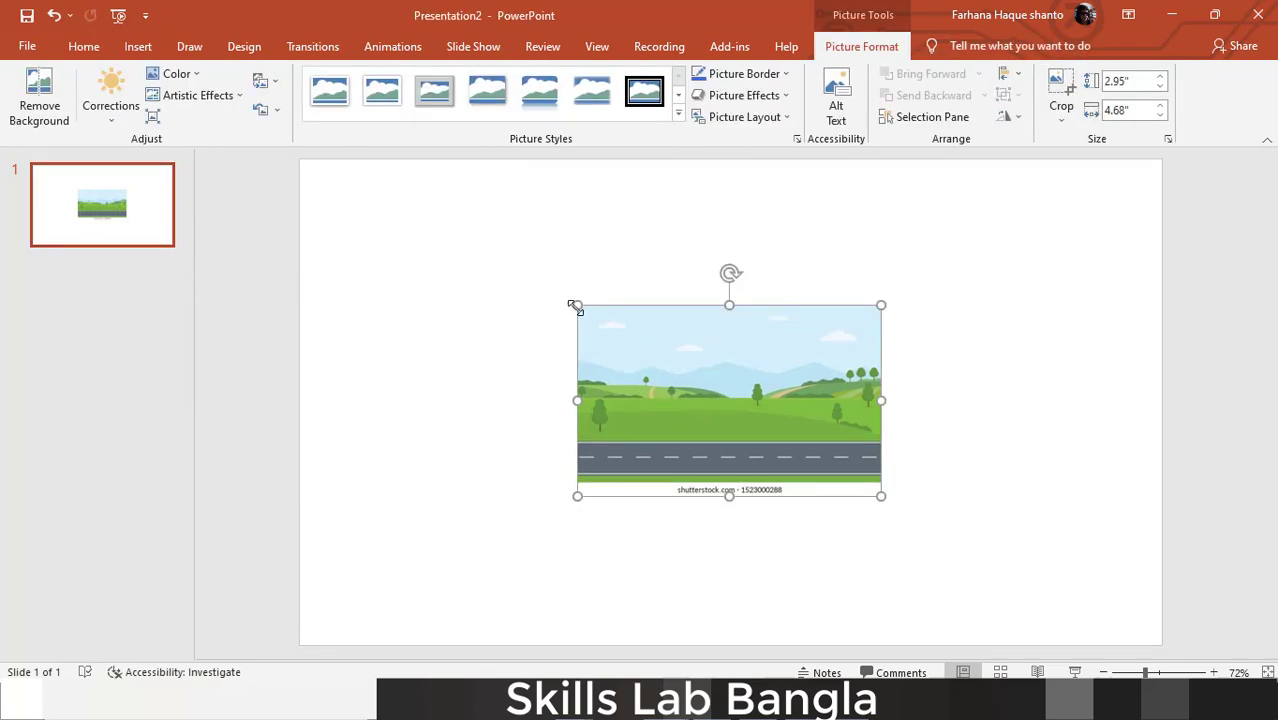
drag(576, 307, 320, 215)
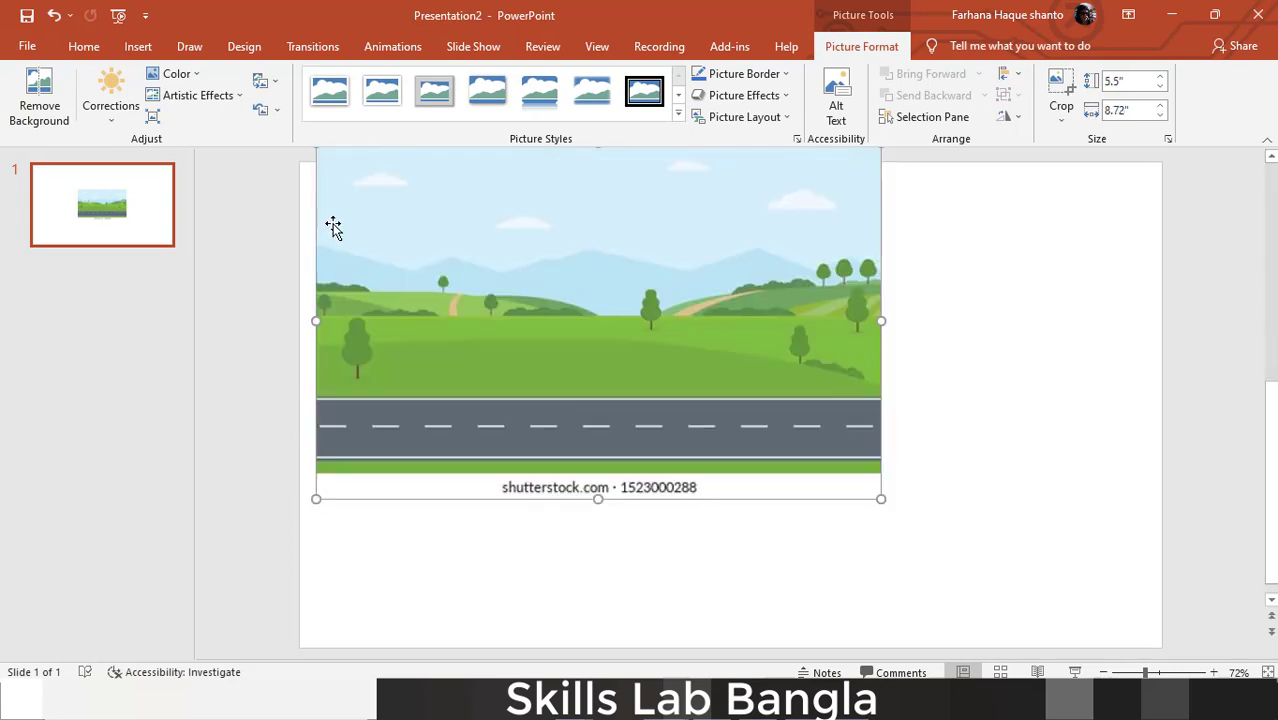
drag(585, 297, 561, 293)
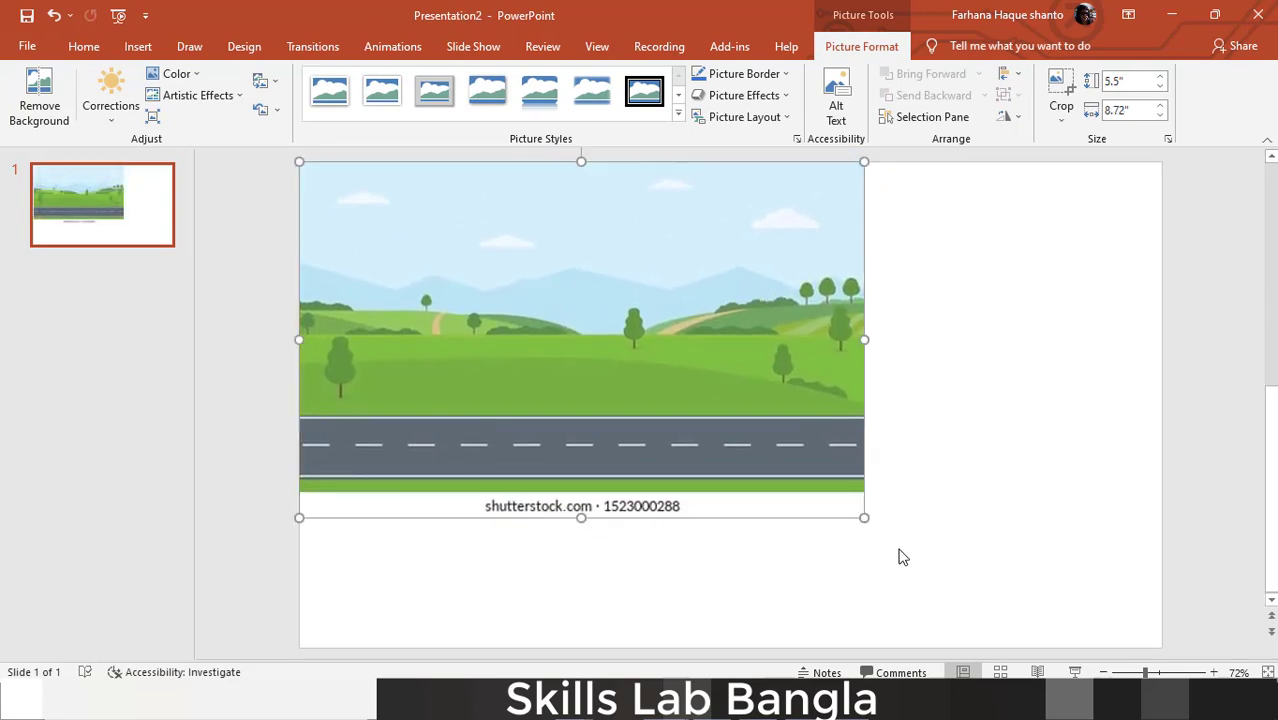
drag(863, 517, 1014, 594)
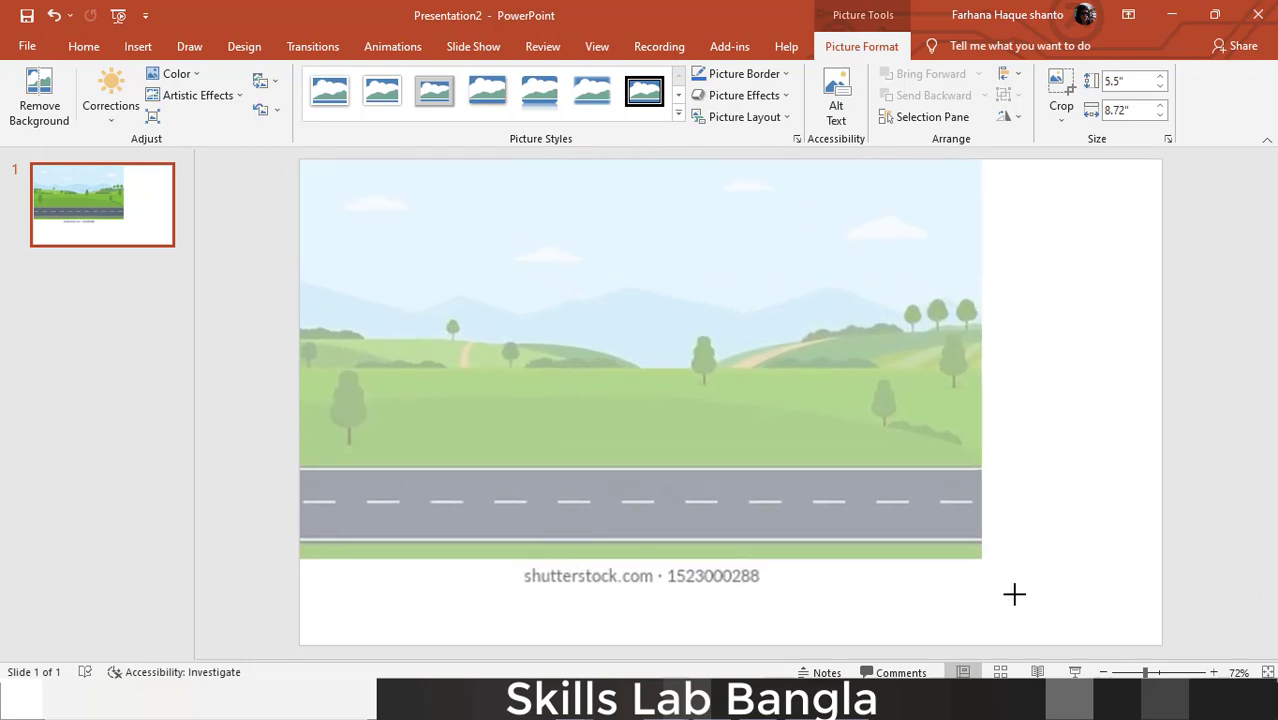
drag(1014, 594, 1158, 628)
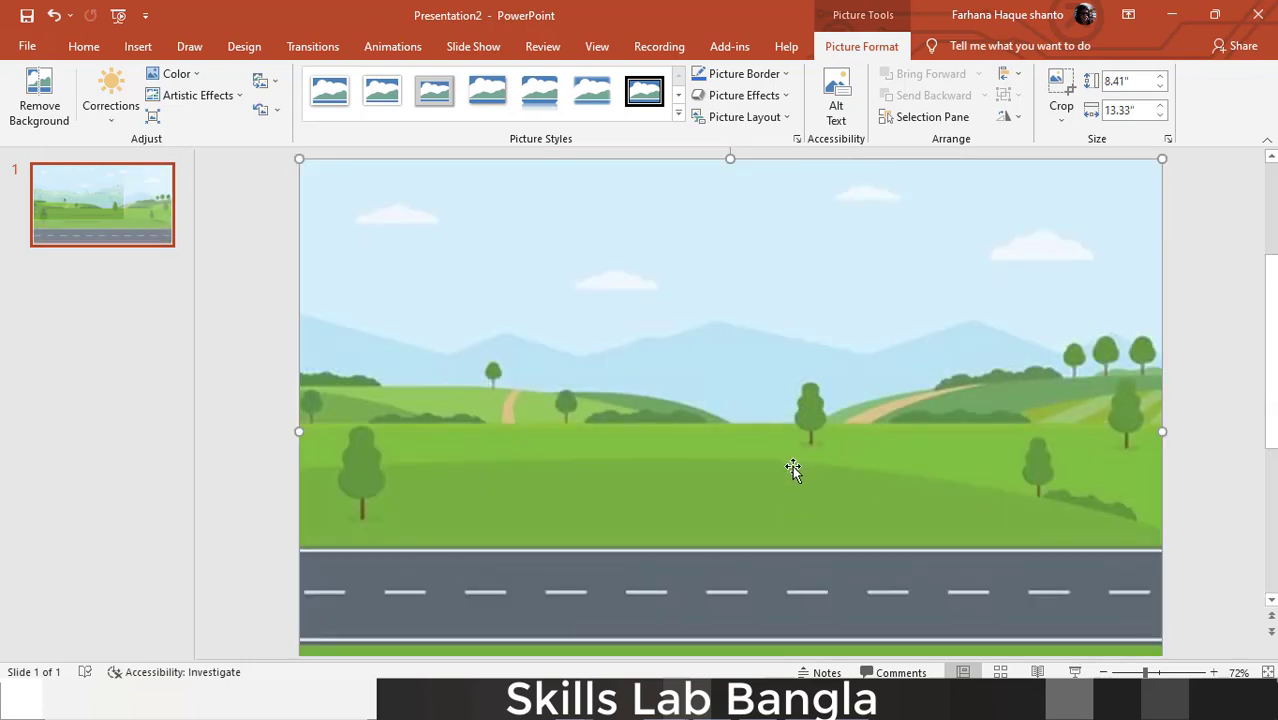
scroll(792, 465, down, 2)
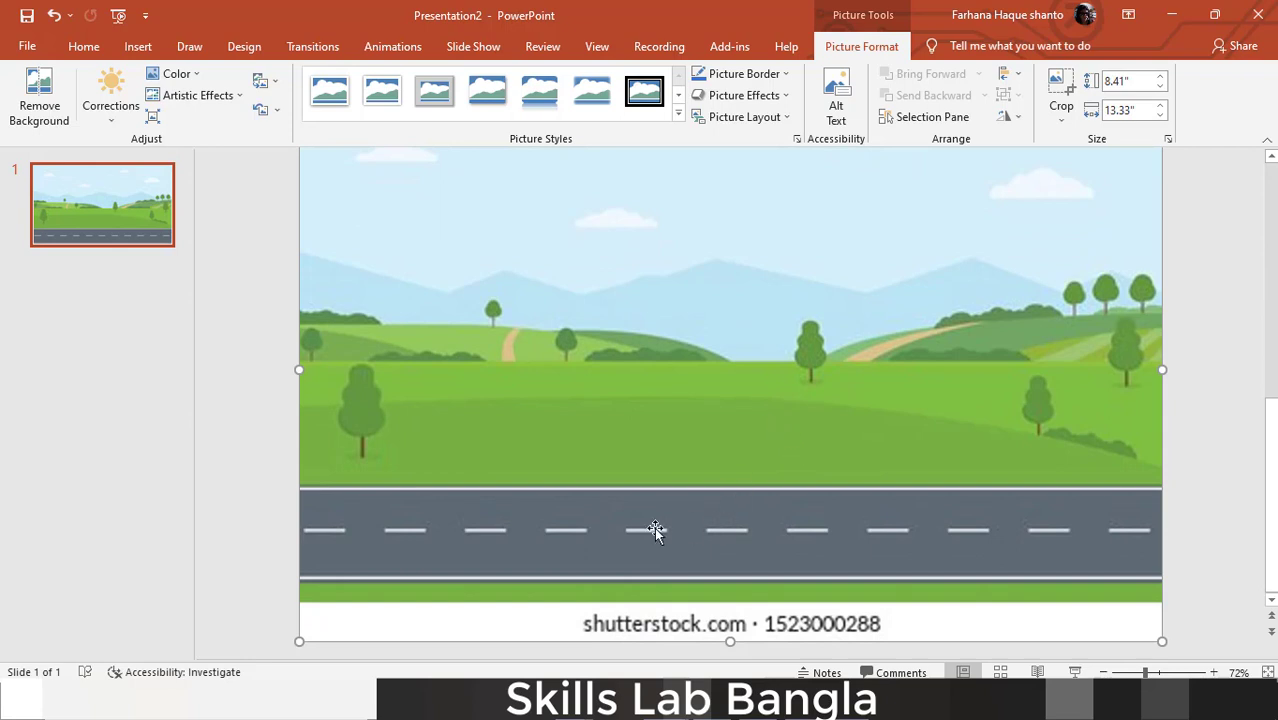
mouse_move(731, 645)
mouse_down()
mouse_move(735, 675)
mouse_move(745, 633)
mouse_up()
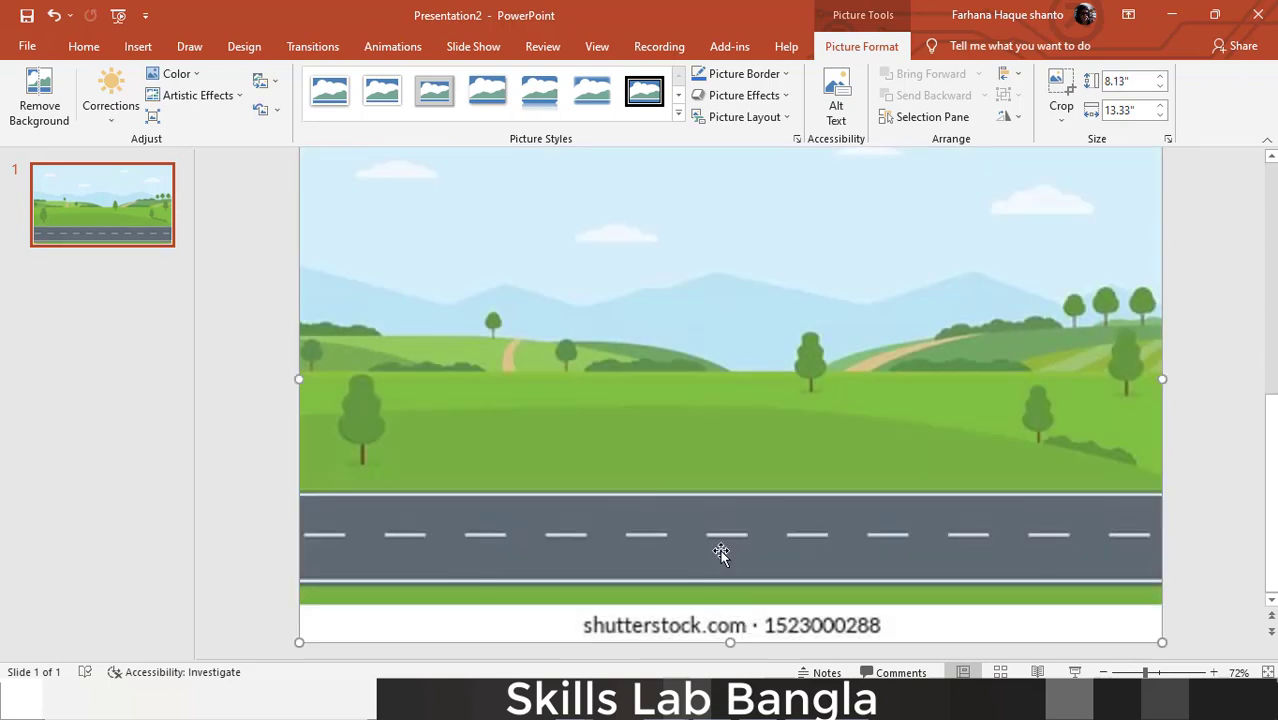
Crop off the watermark strip at the bottom of the road picture
click(1058, 88)
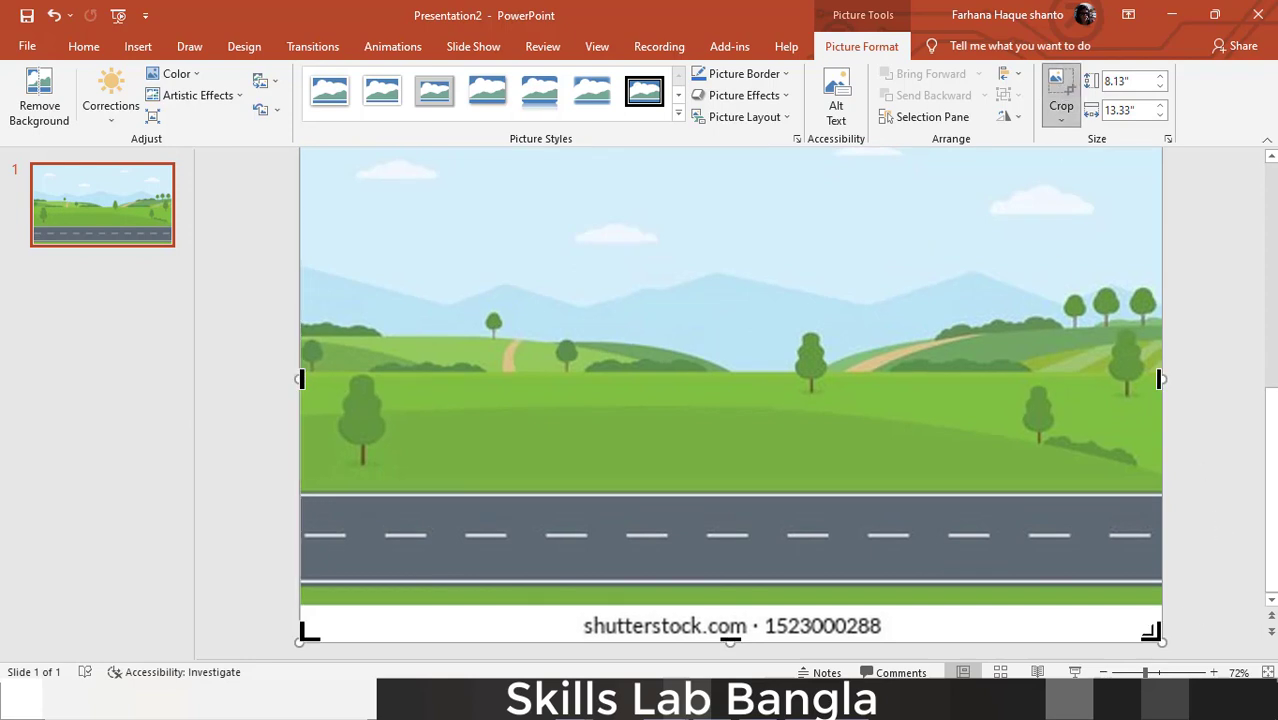
drag(1152, 633, 1160, 610)
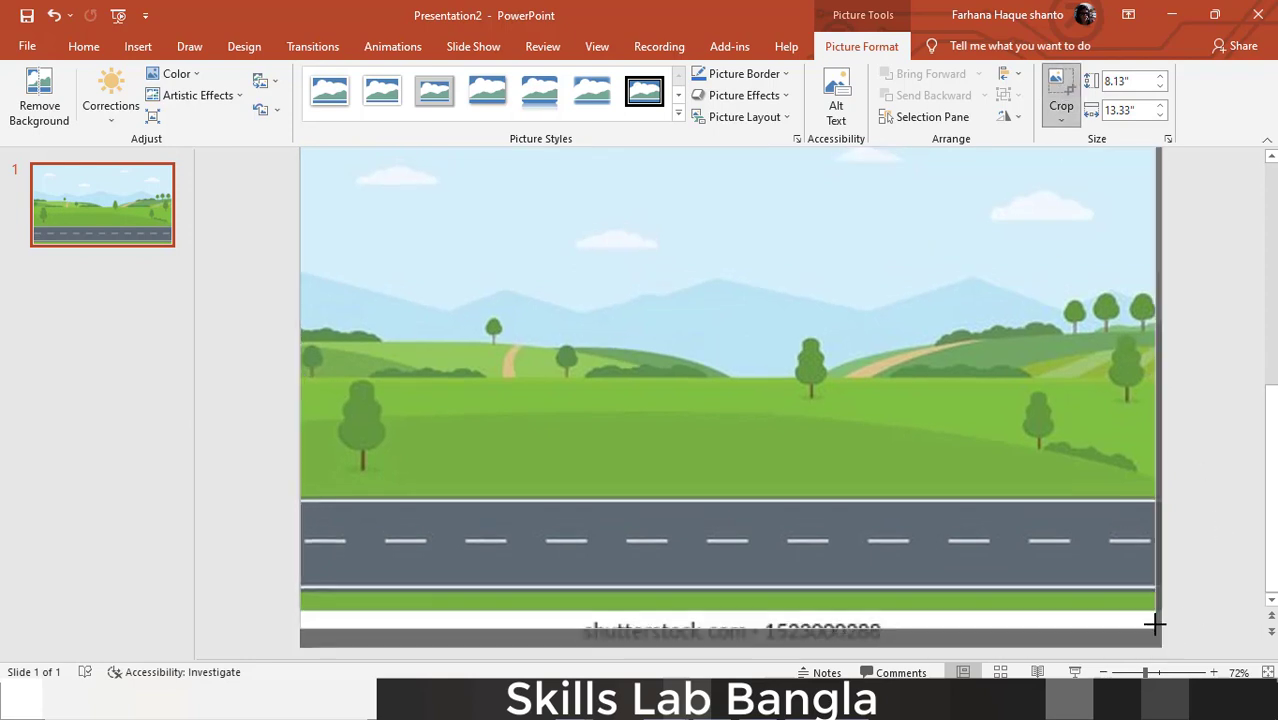
click(1066, 86)
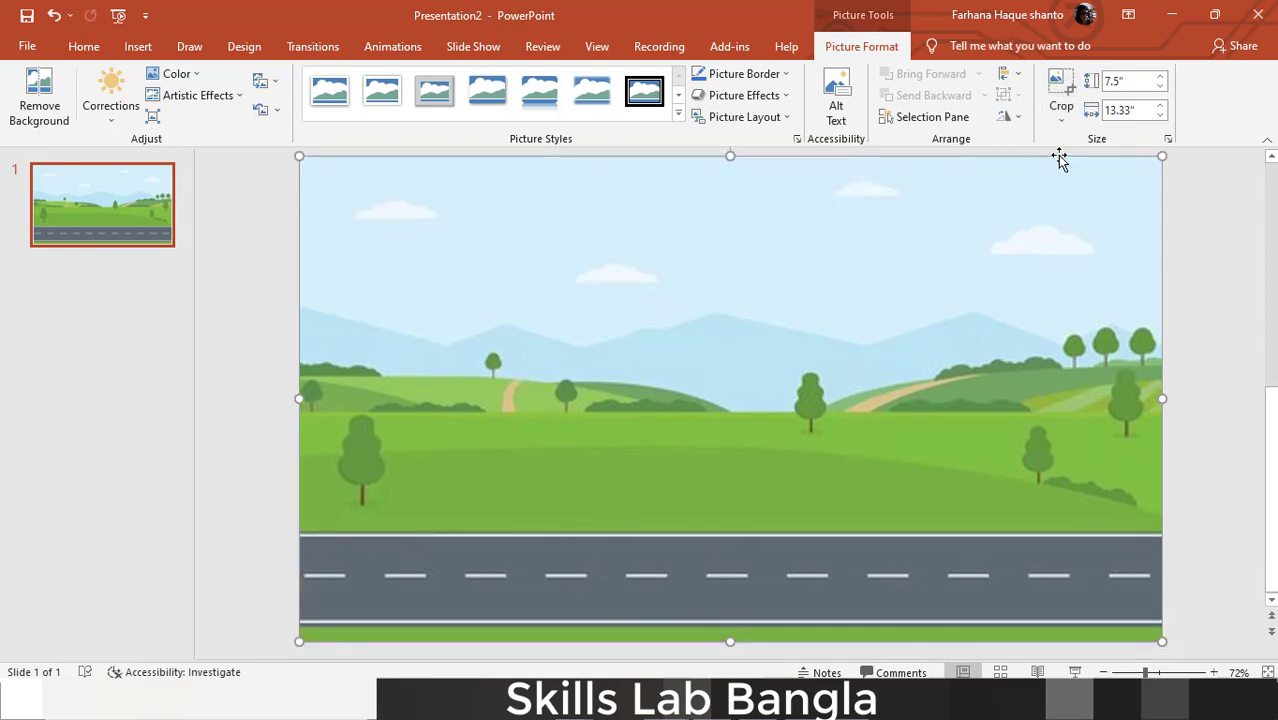
click(1192, 432)
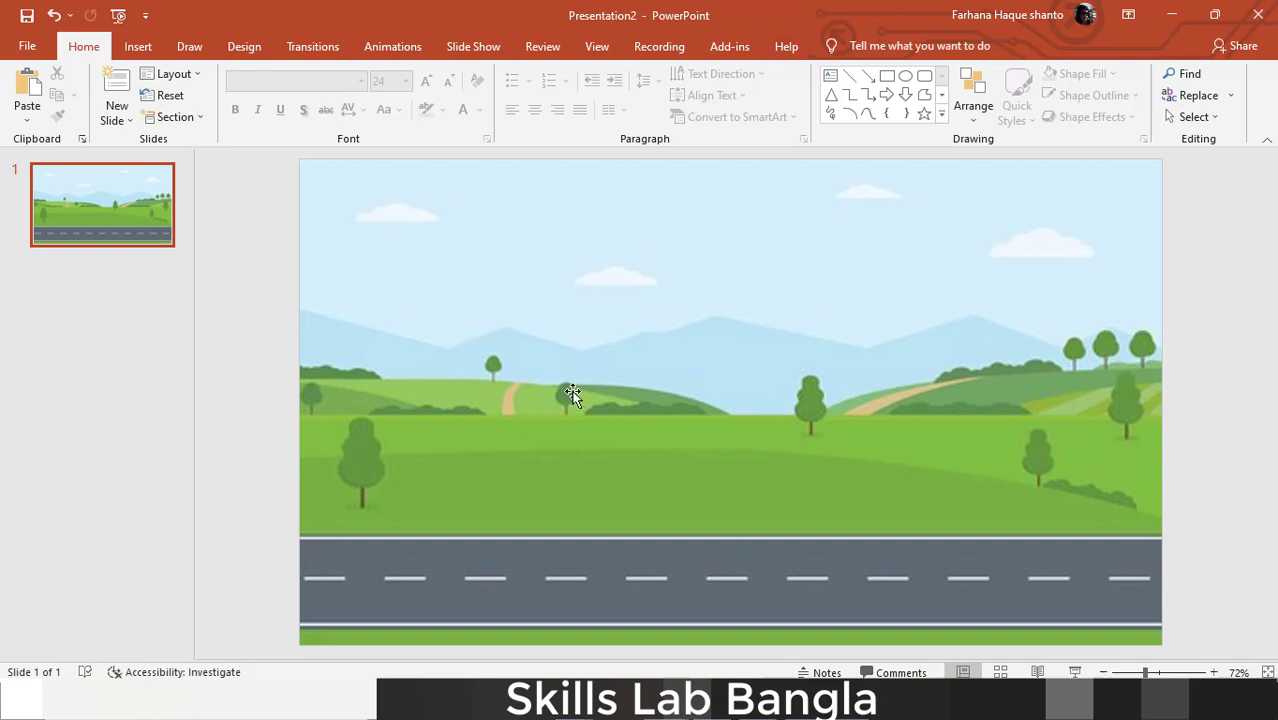
Insert Funny People Gifs 2019.gif from the Downloads folder onto the road slide
click(138, 46)
click(138, 110)
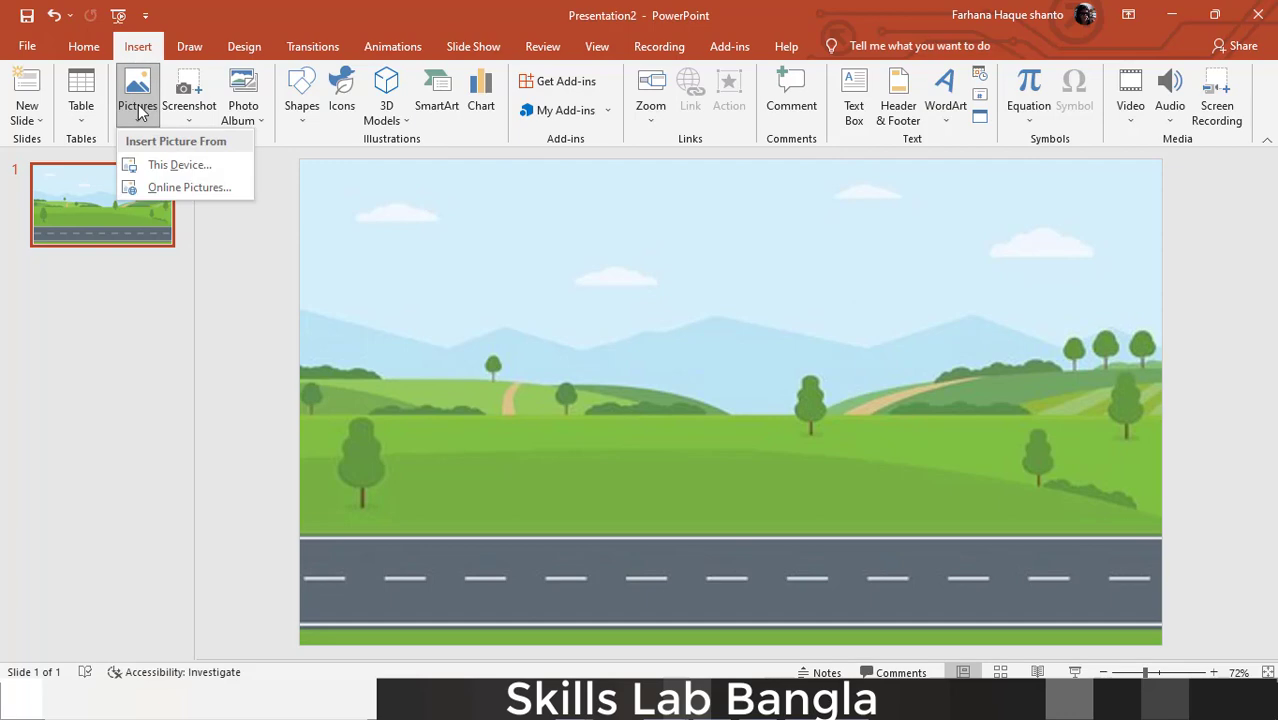
click(170, 164)
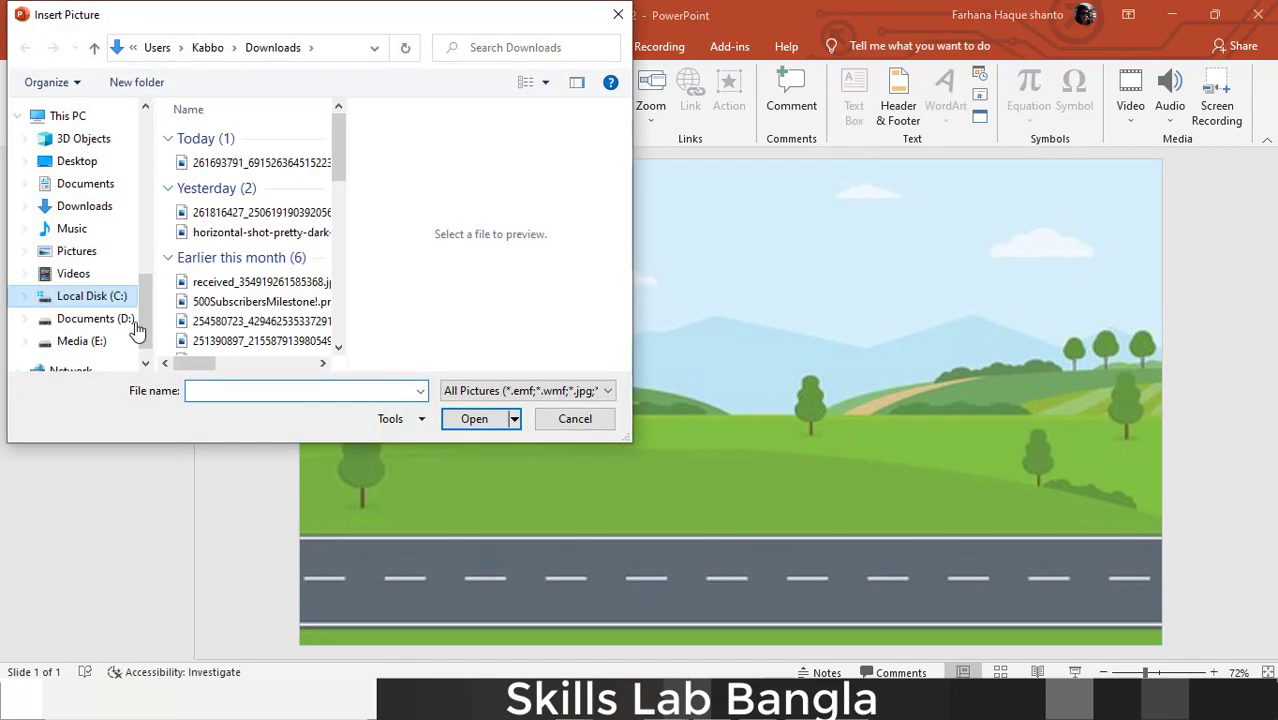
click(75, 210)
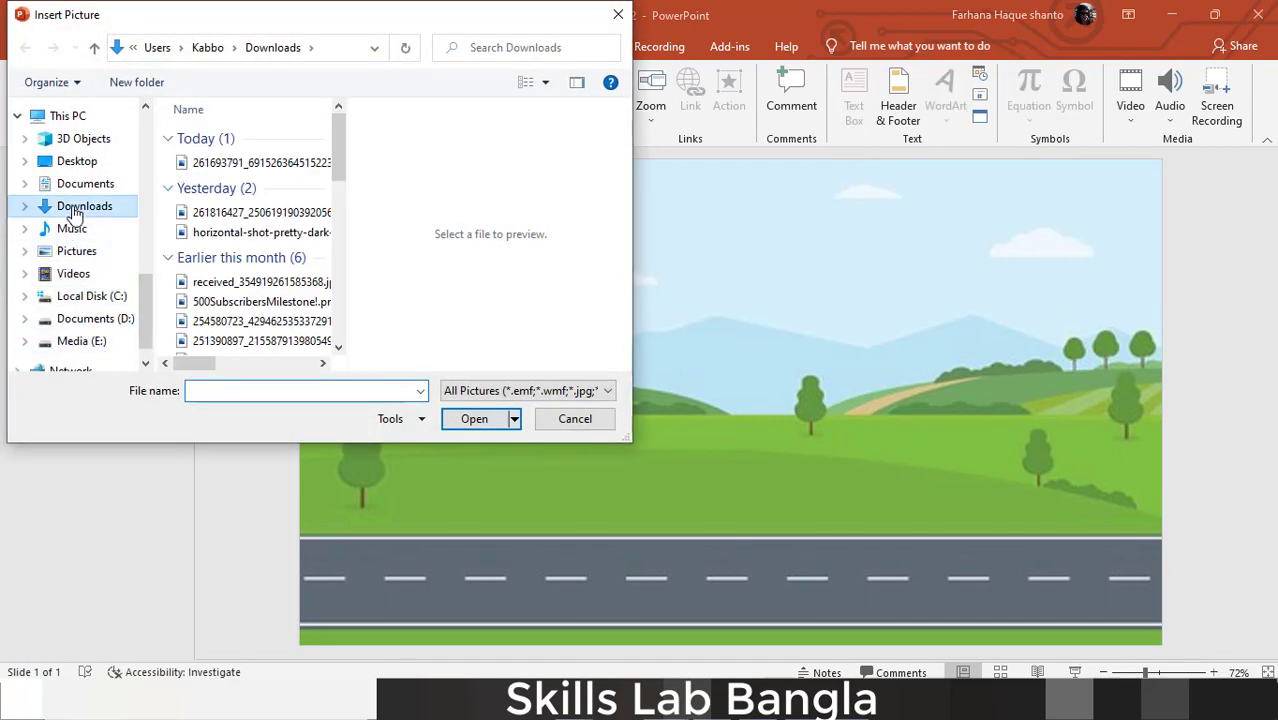
scroll(245, 228, down, 5)
scroll(245, 228, down, 2)
scroll(245, 240, down, 5)
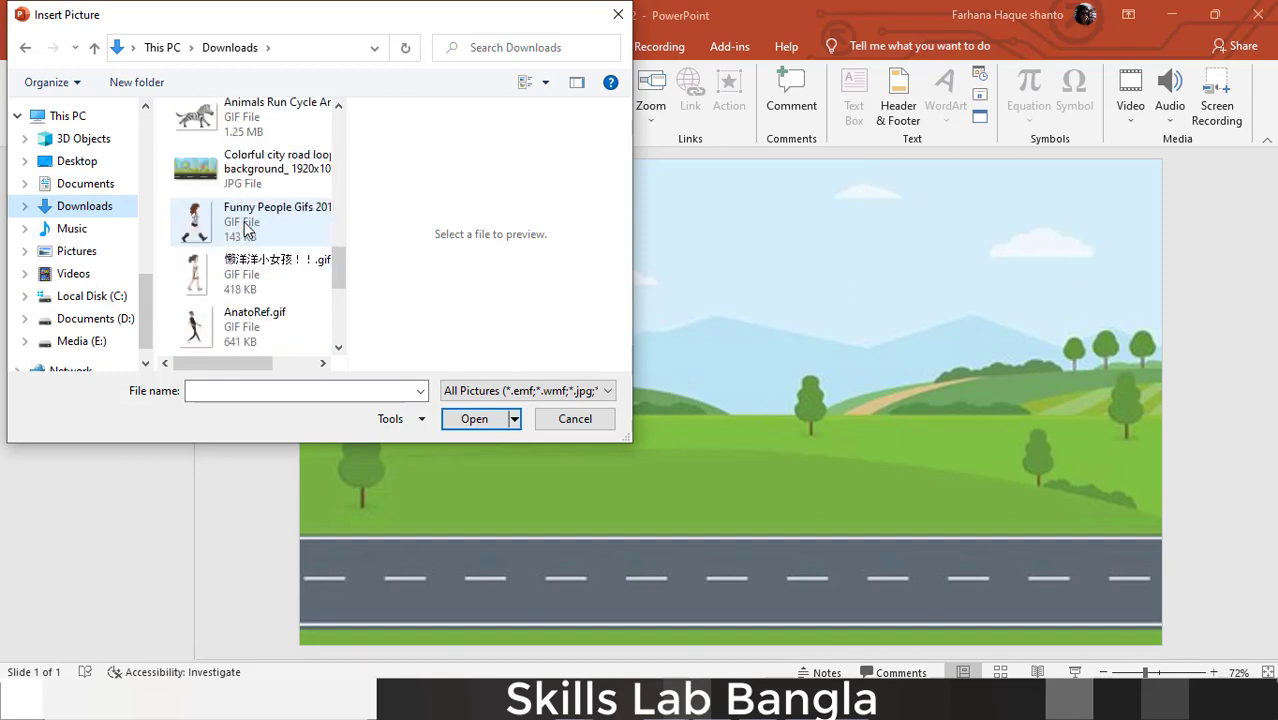
scroll(245, 240, down, 3)
scroll(250, 237, up, 5)
click(220, 328)
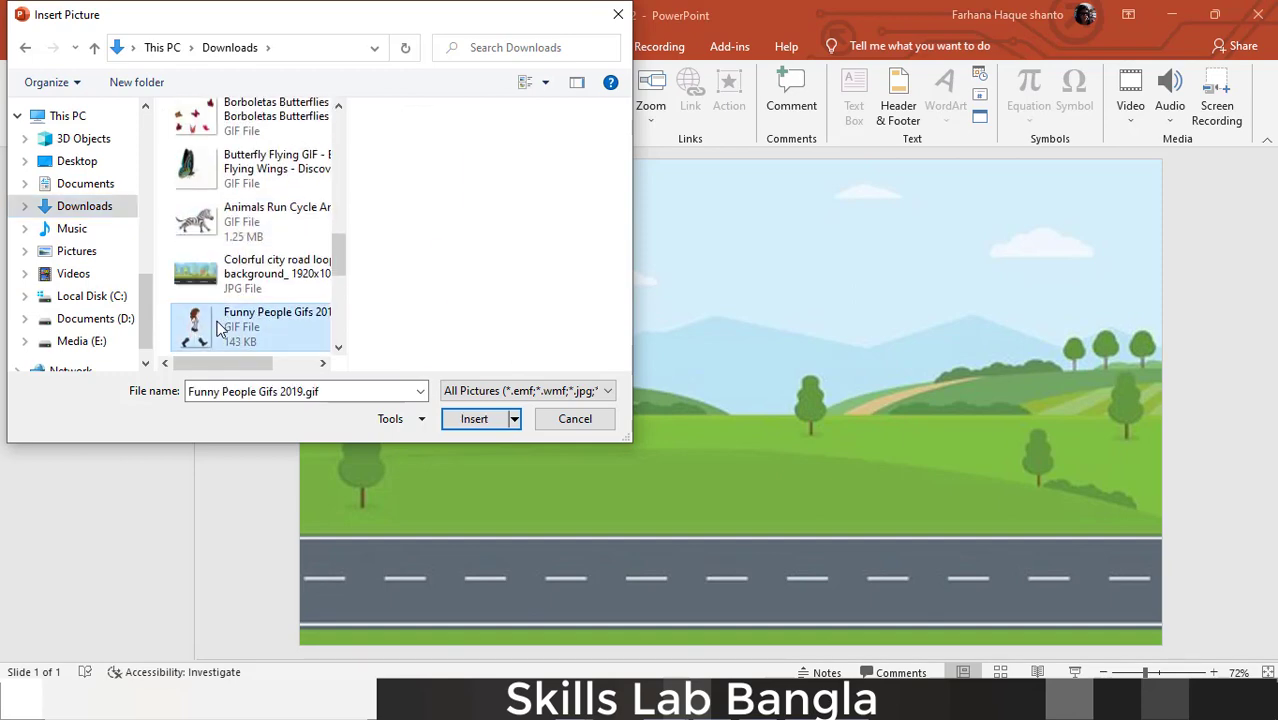
click(476, 419)
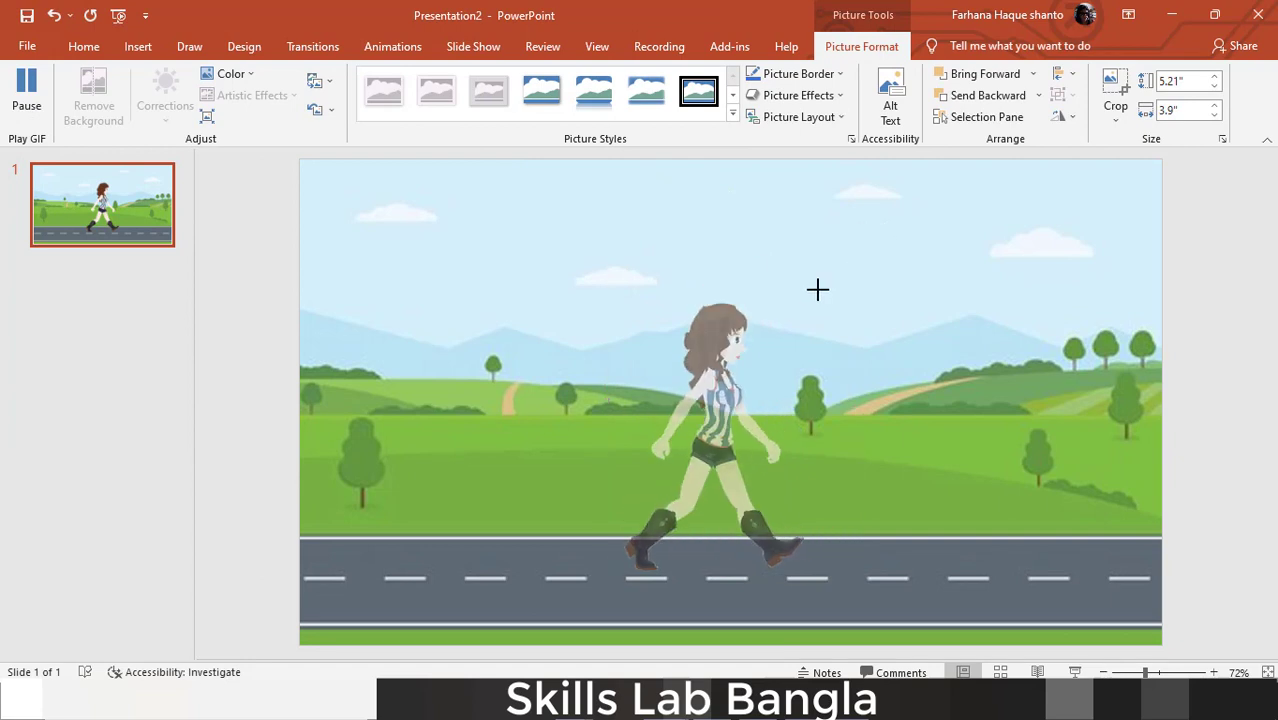
Resize the walking-girl GIF to 2.6" by 1.95" and move her just left of the slide
drag(857, 232, 731, 403)
mouse_move(607, 492)
mouse_down()
mouse_move(482, 512)
mouse_move(240, 516)
mouse_move(279, 520)
mouse_up()
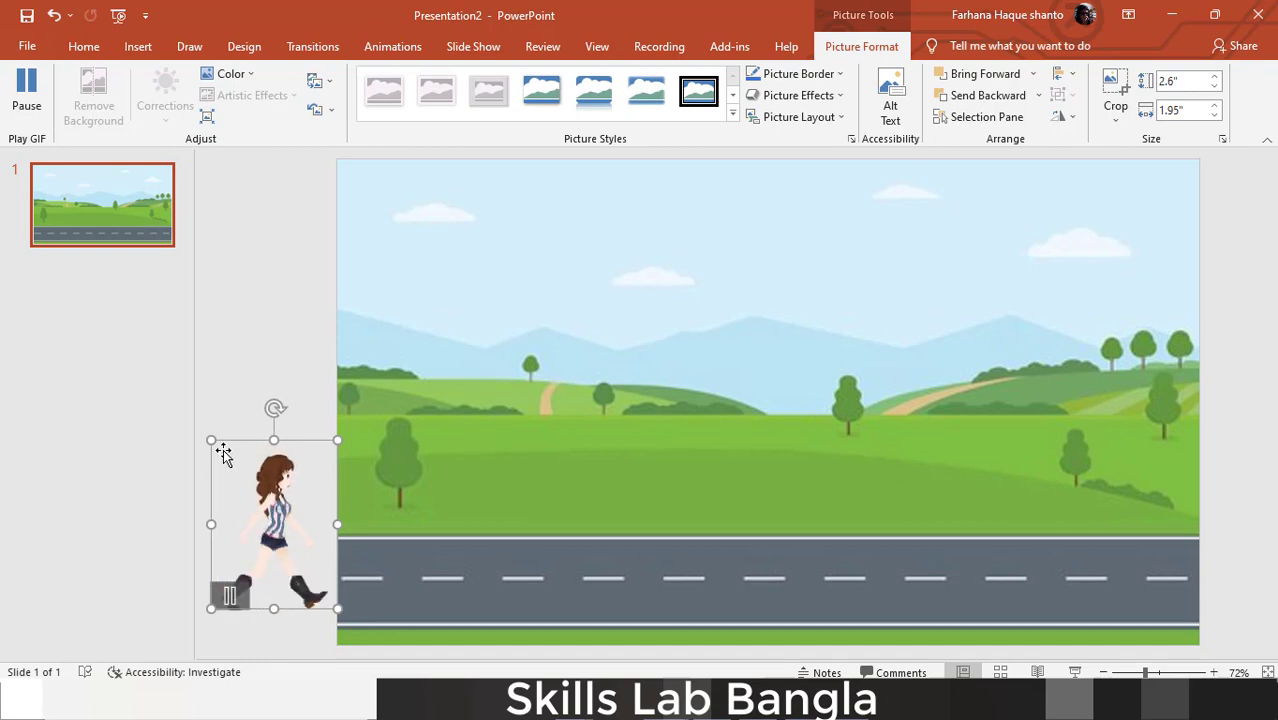
click(393, 50)
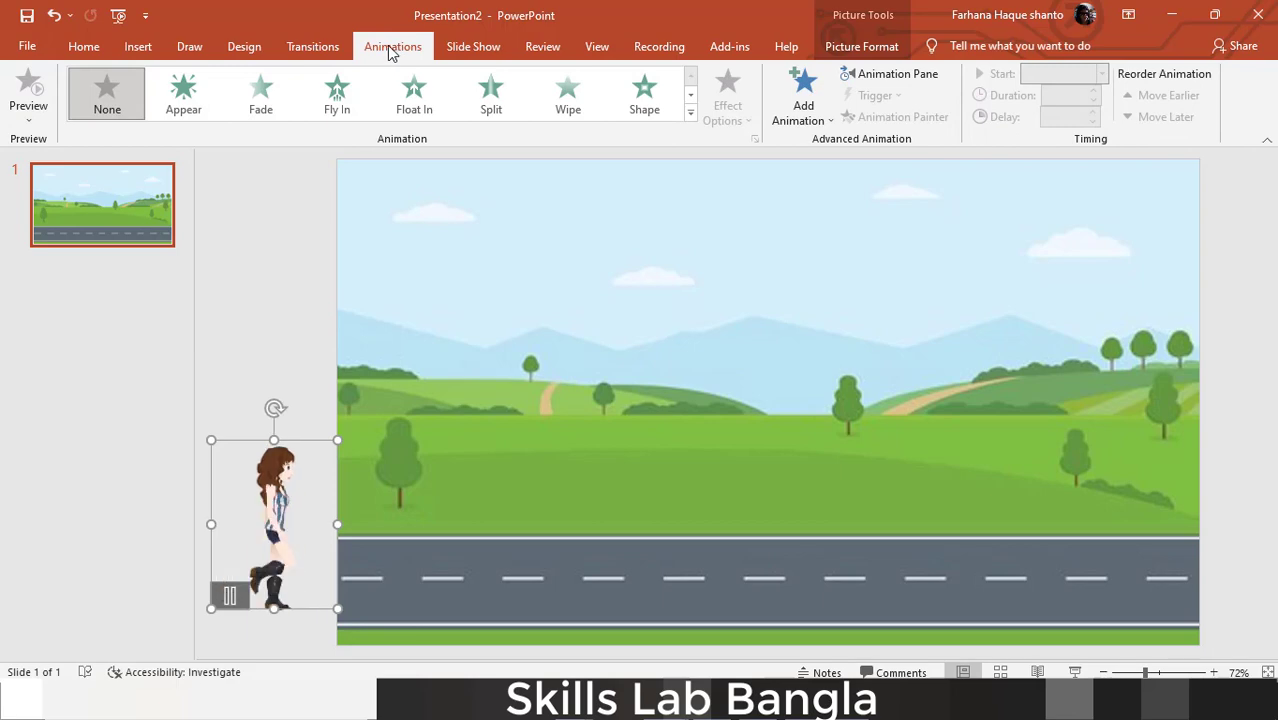
Apply a Lines motion path to the girl and drag its end past the right edge
click(690, 115)
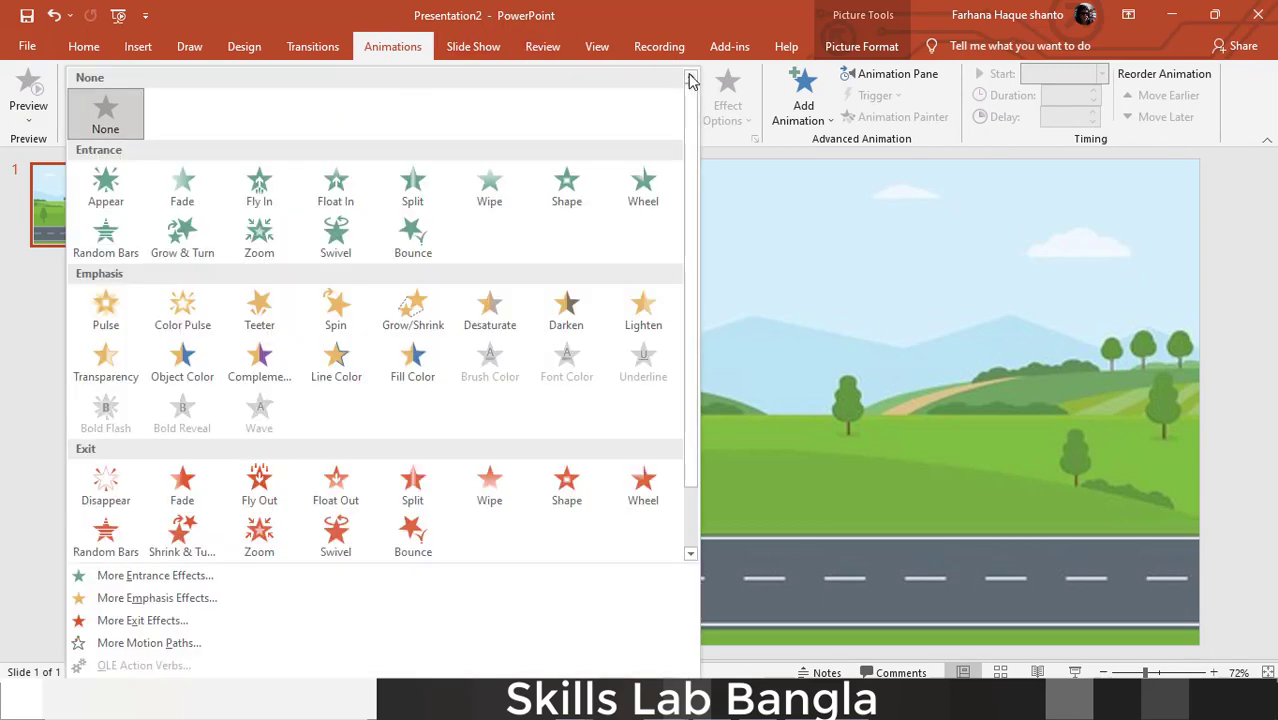
scroll(337, 376, down, 1)
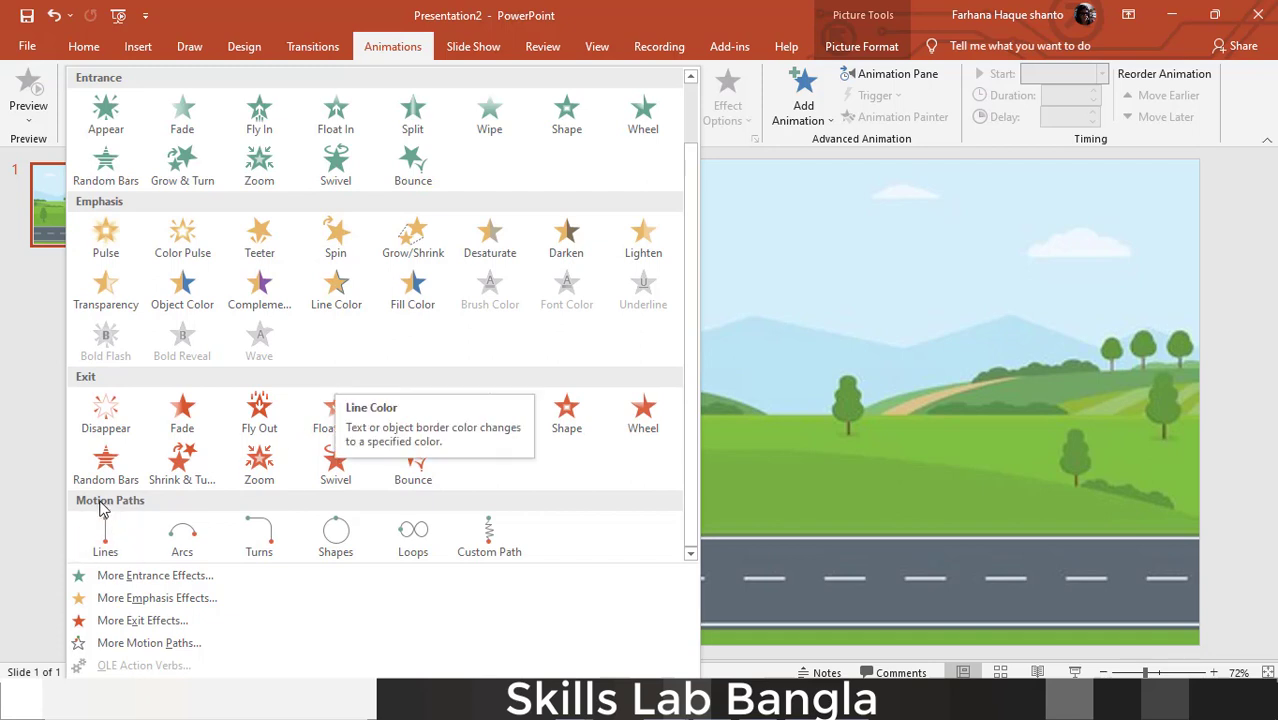
click(107, 548)
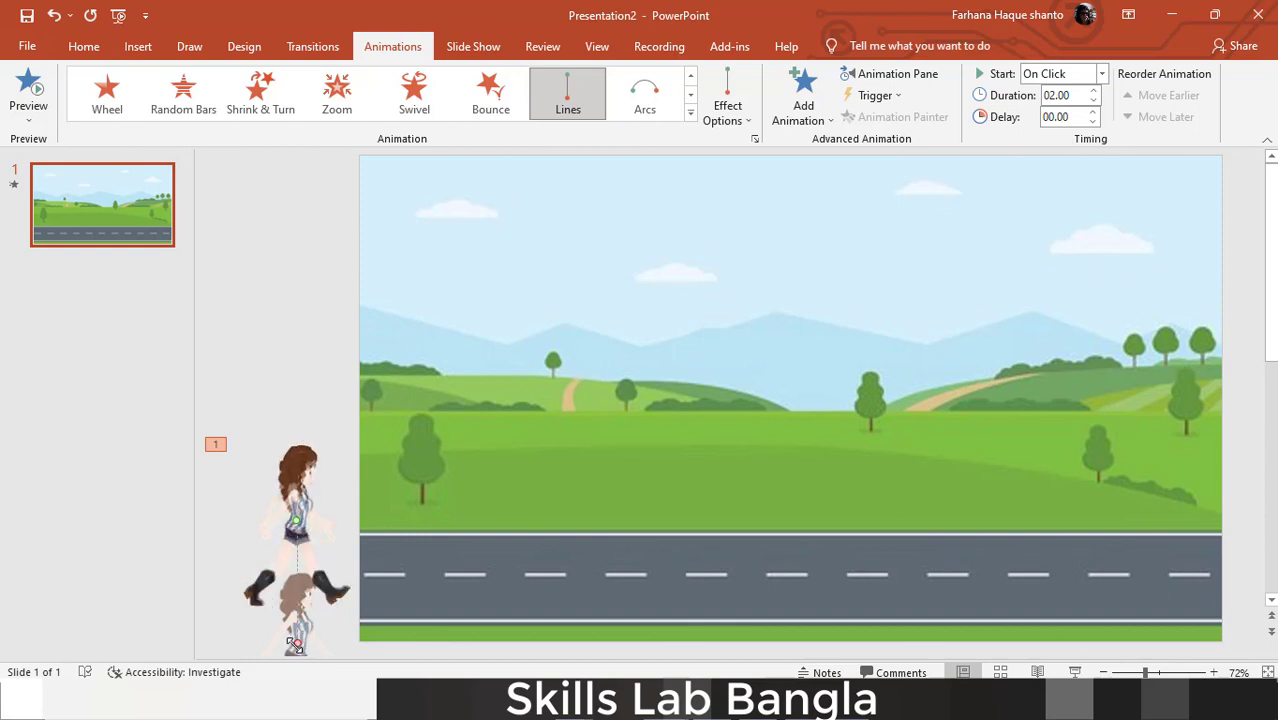
mouse_move(295, 645)
mouse_down()
mouse_move(1062, 510)
mouse_move(1261, 503)
mouse_move(1258, 514)
mouse_up()
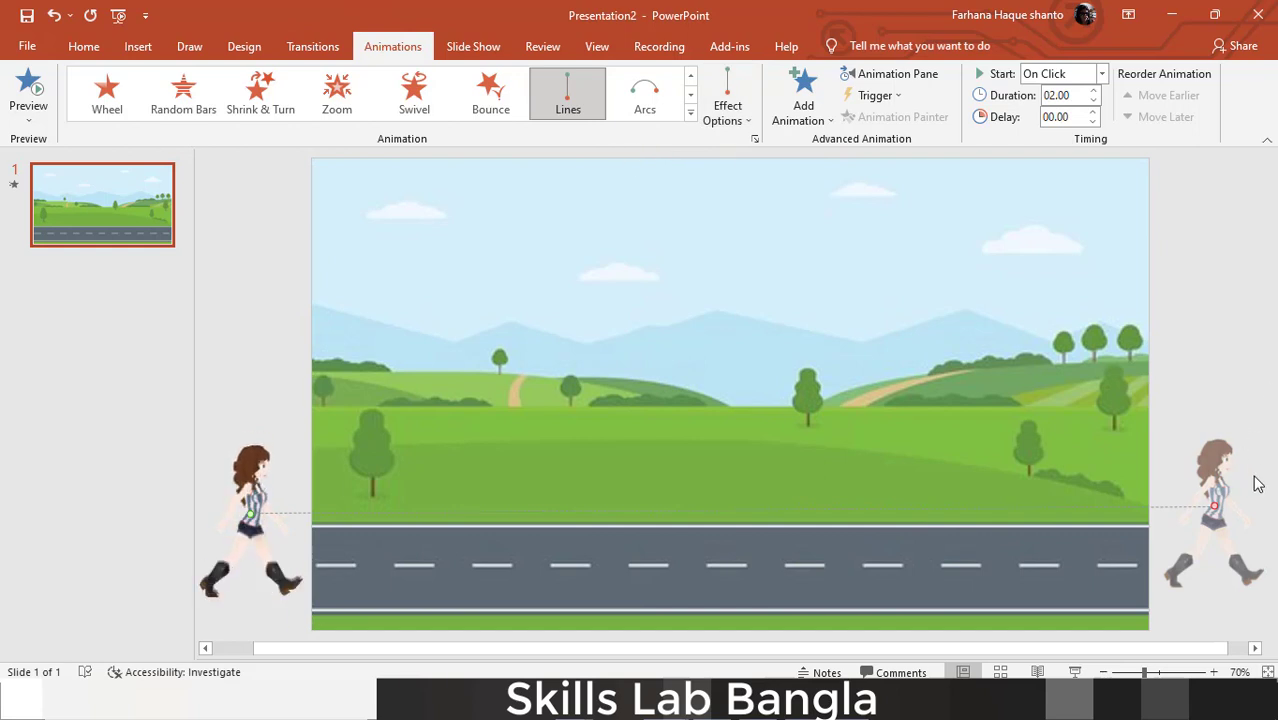
Preview the girl's walk, set its duration to 08.00 seconds, and preview it again
click(17, 93)
text(08)
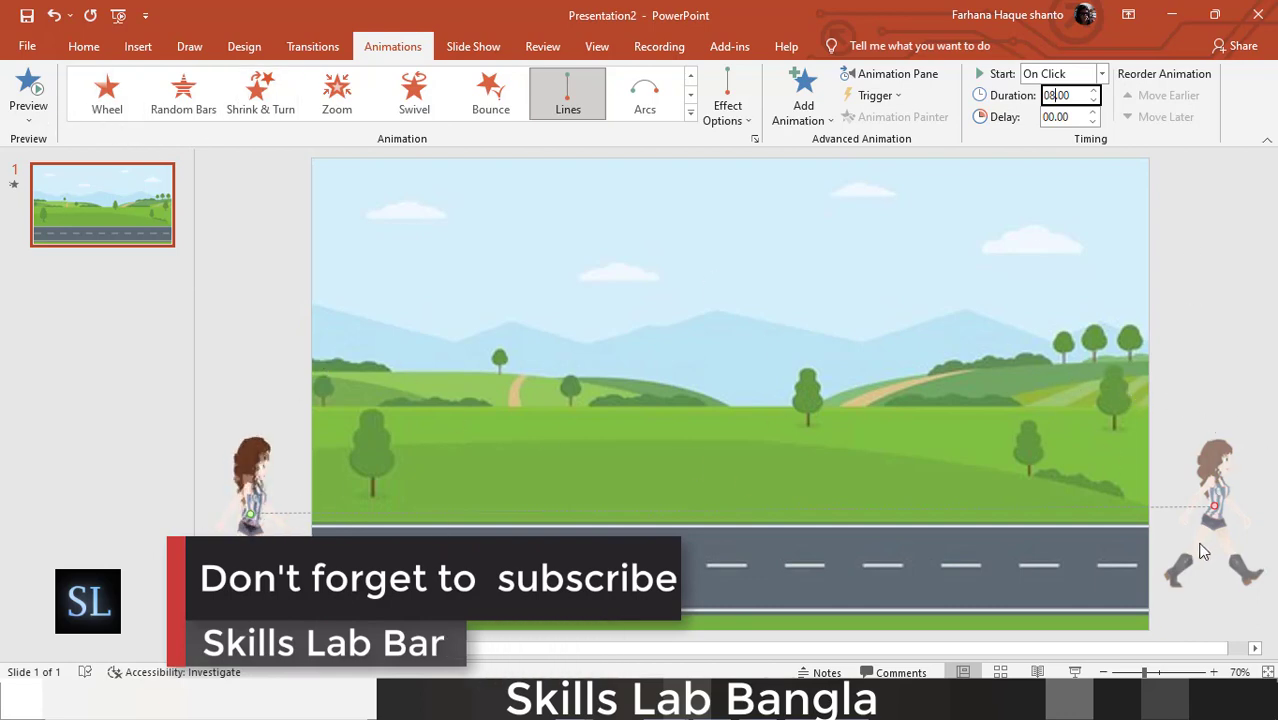
click(28, 95)
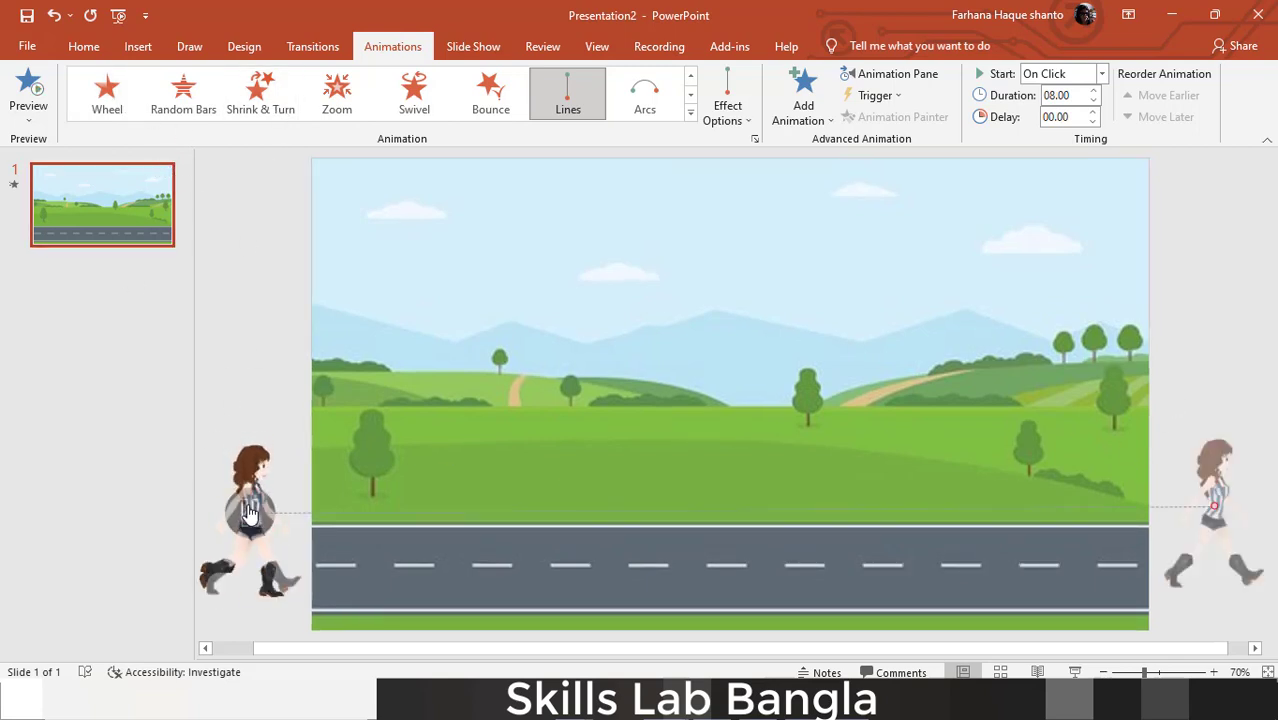
scroll(250, 514, left, 2)
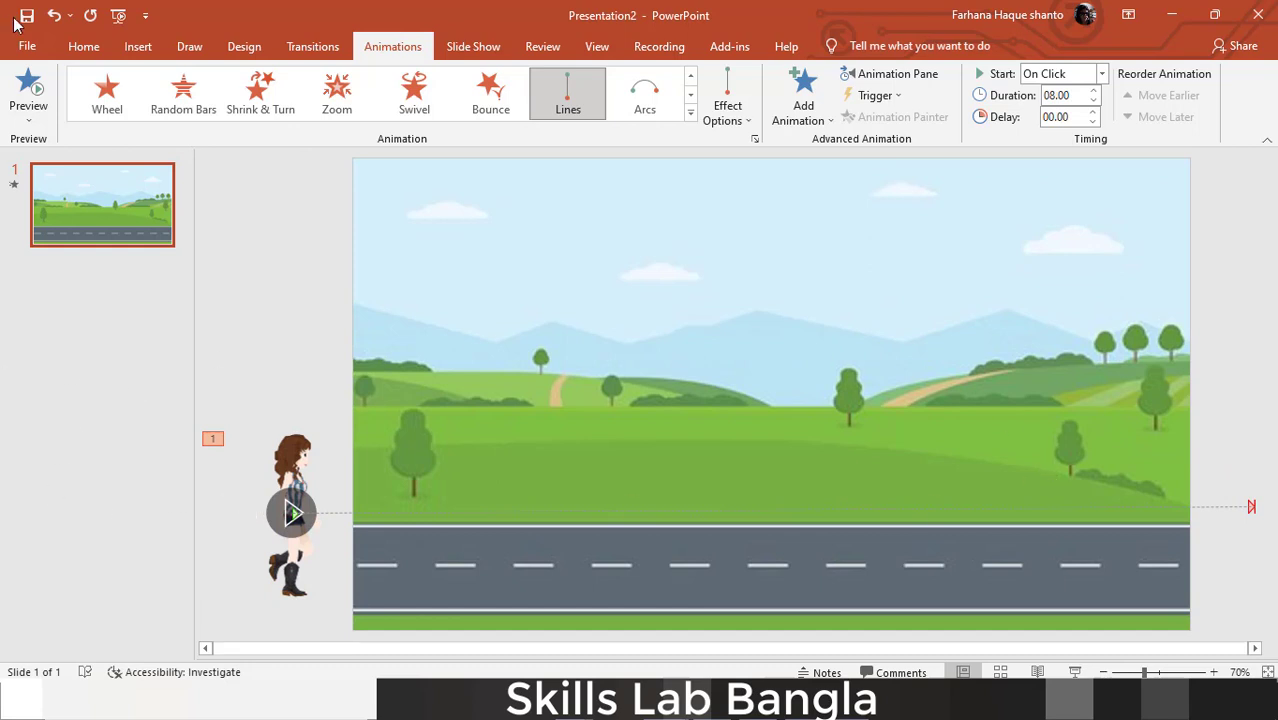
click(138, 46)
Select the second walking-girl GIF, AnatoRef.gif, in the Downloads folder for insertion
click(143, 115)
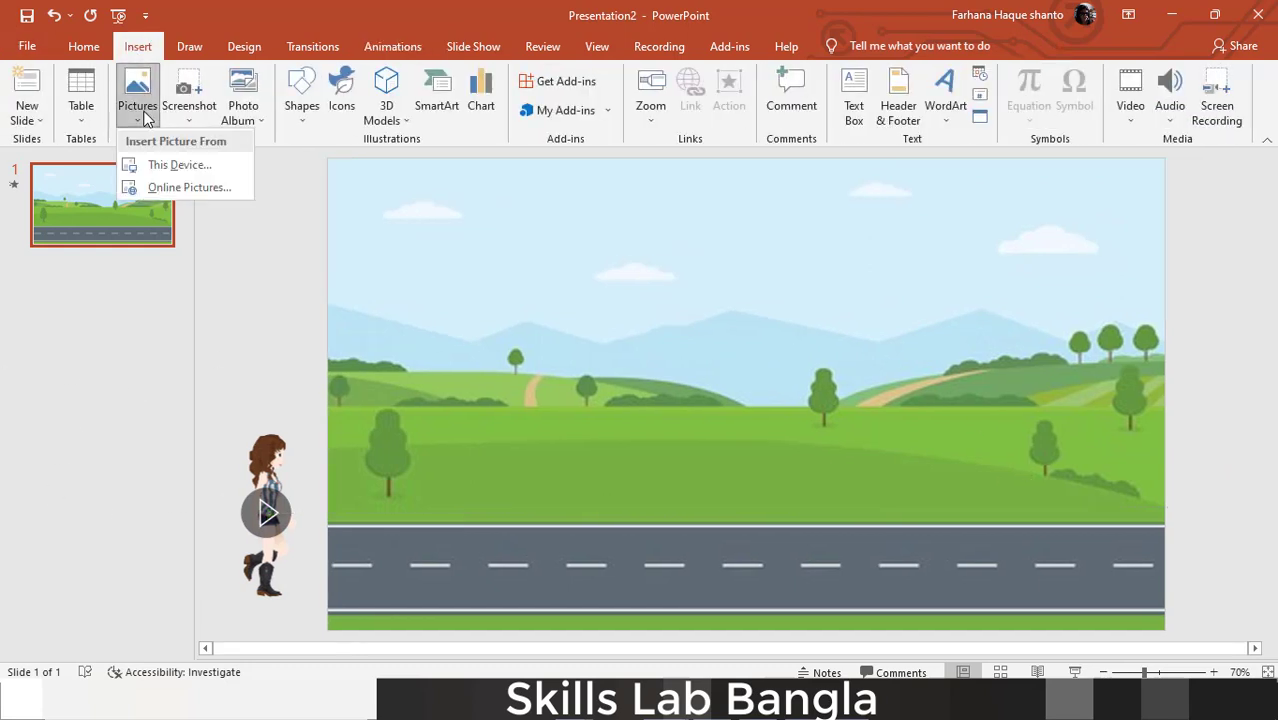
click(166, 168)
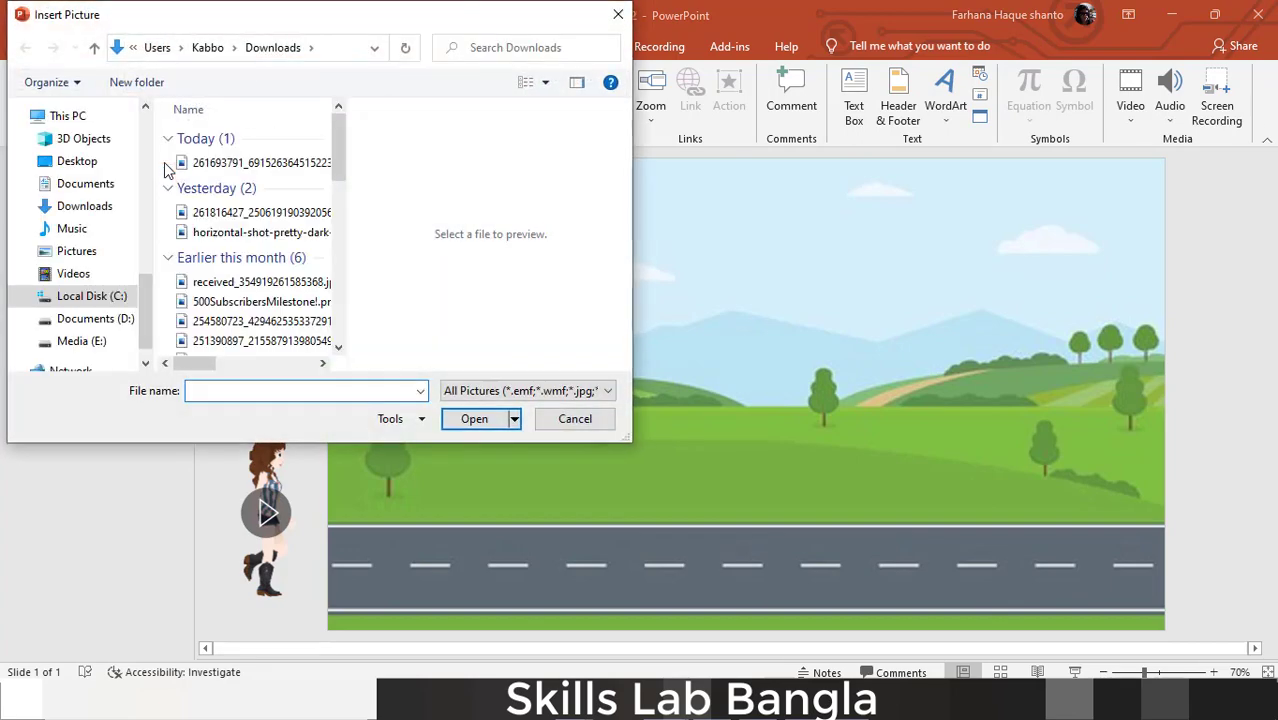
click(86, 184)
click(88, 206)
scroll(270, 228, down, 5)
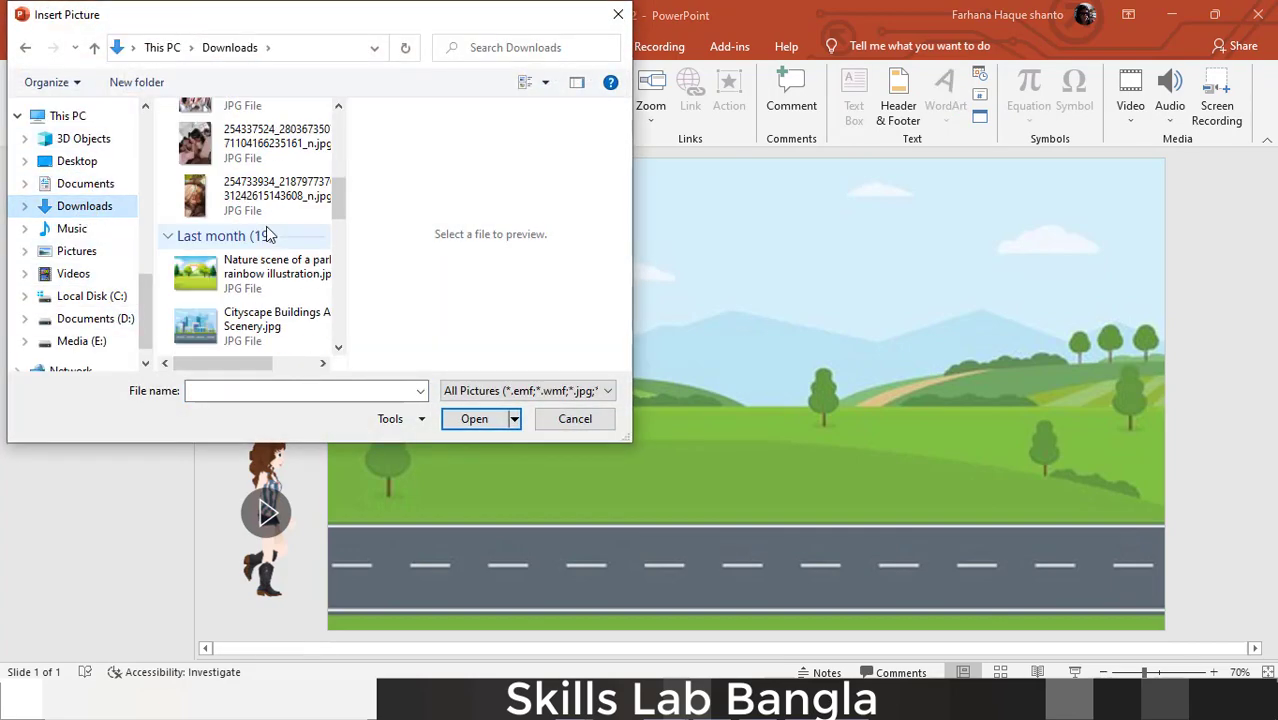
scroll(270, 234, down, 5)
scroll(268, 234, down, 3)
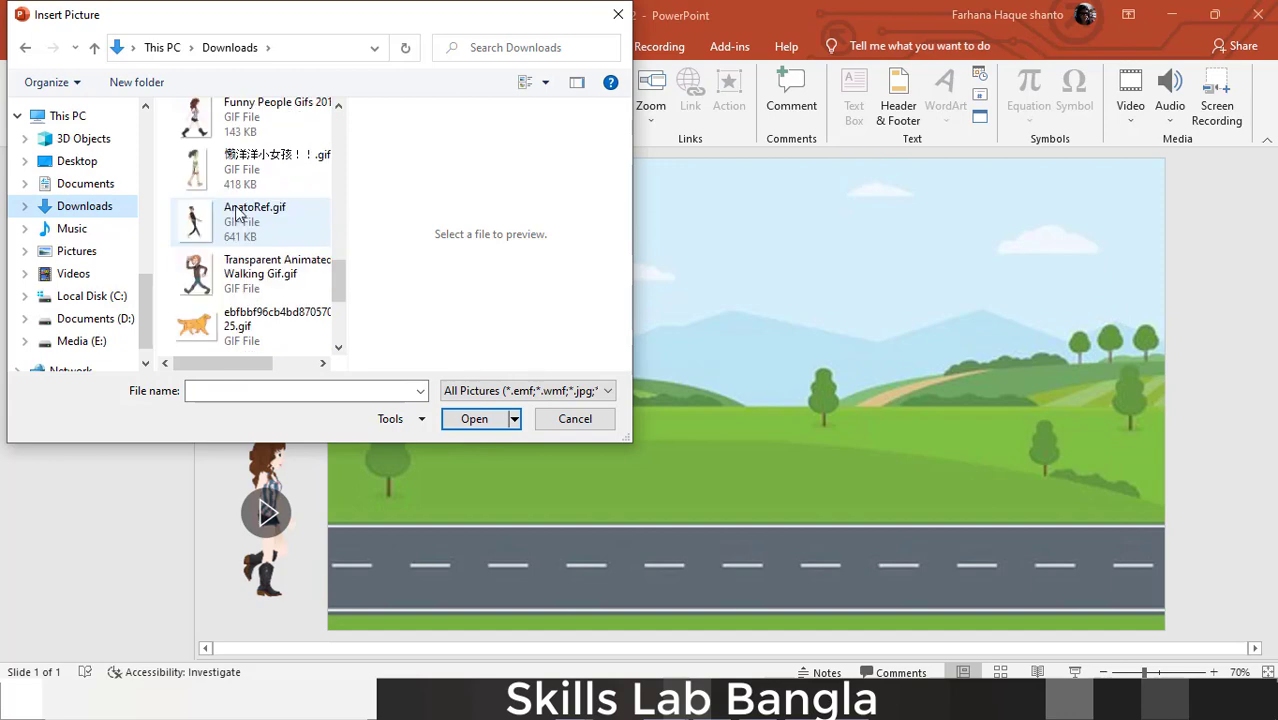
click(223, 174)
Insert AnatoRef.gif and shrink it to 3.22" by 1.68" on the road
click(474, 419)
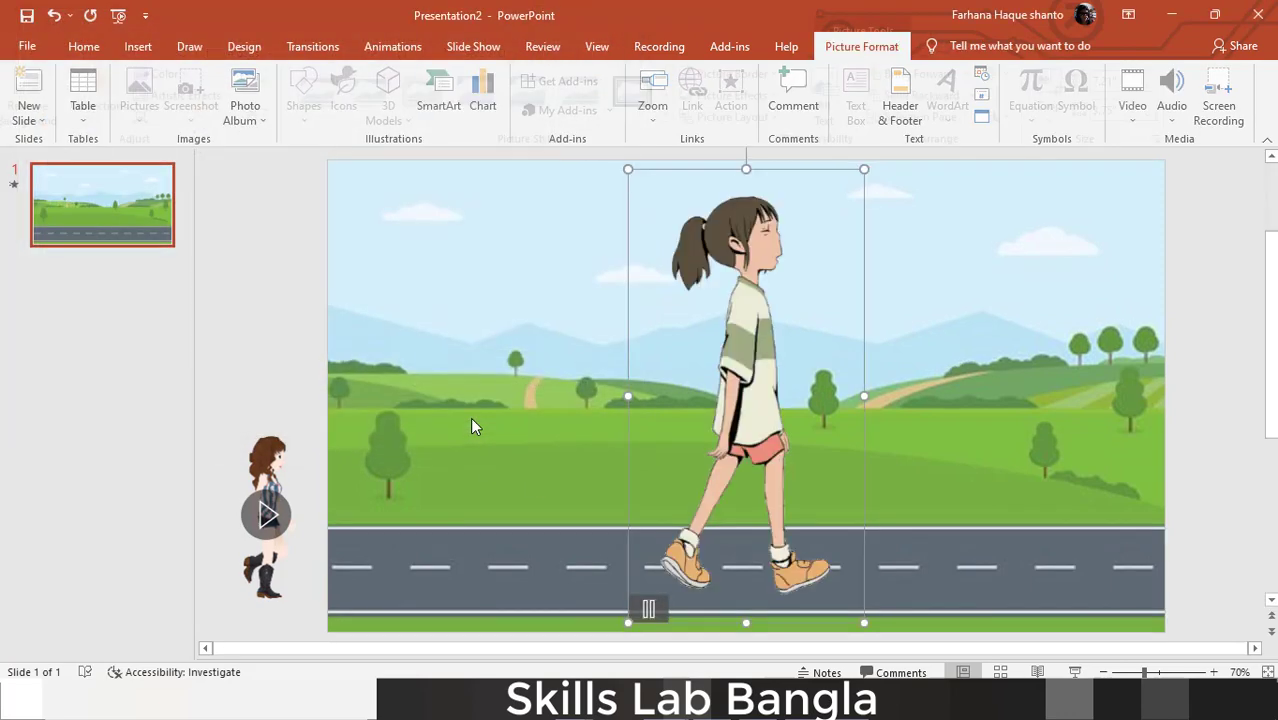
drag(864, 168, 690, 424)
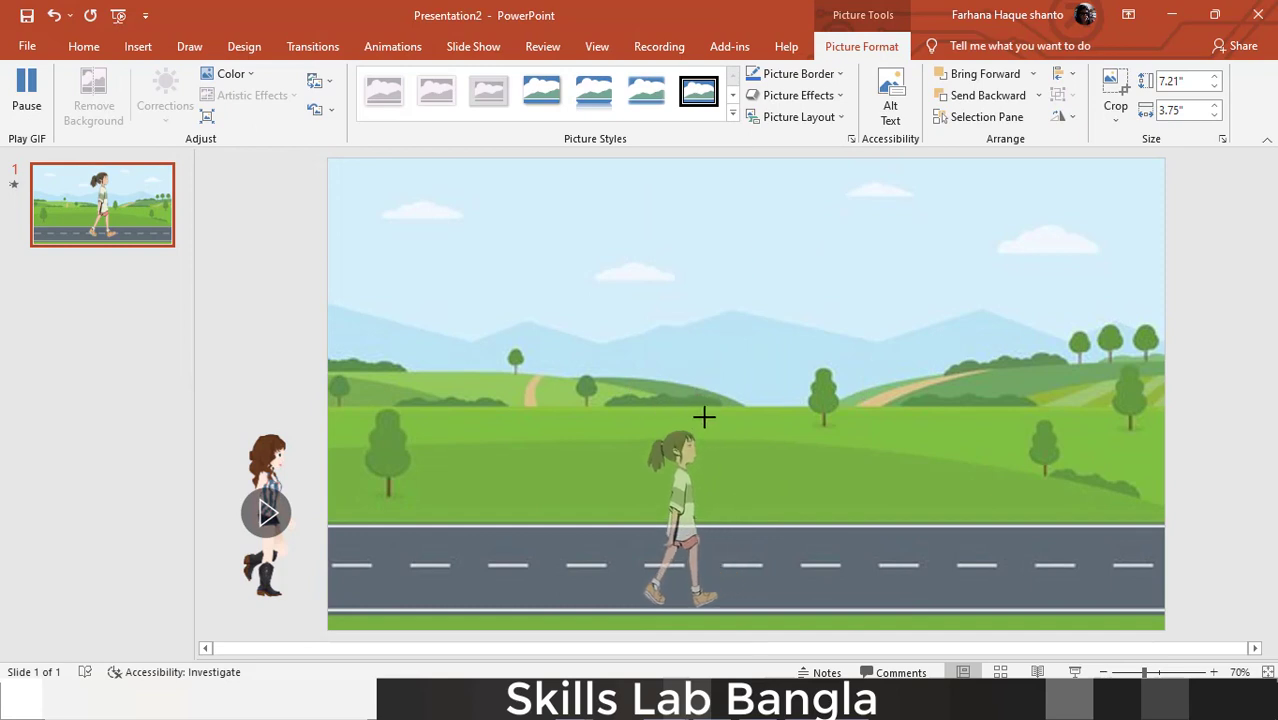
drag(650, 535, 295, 545)
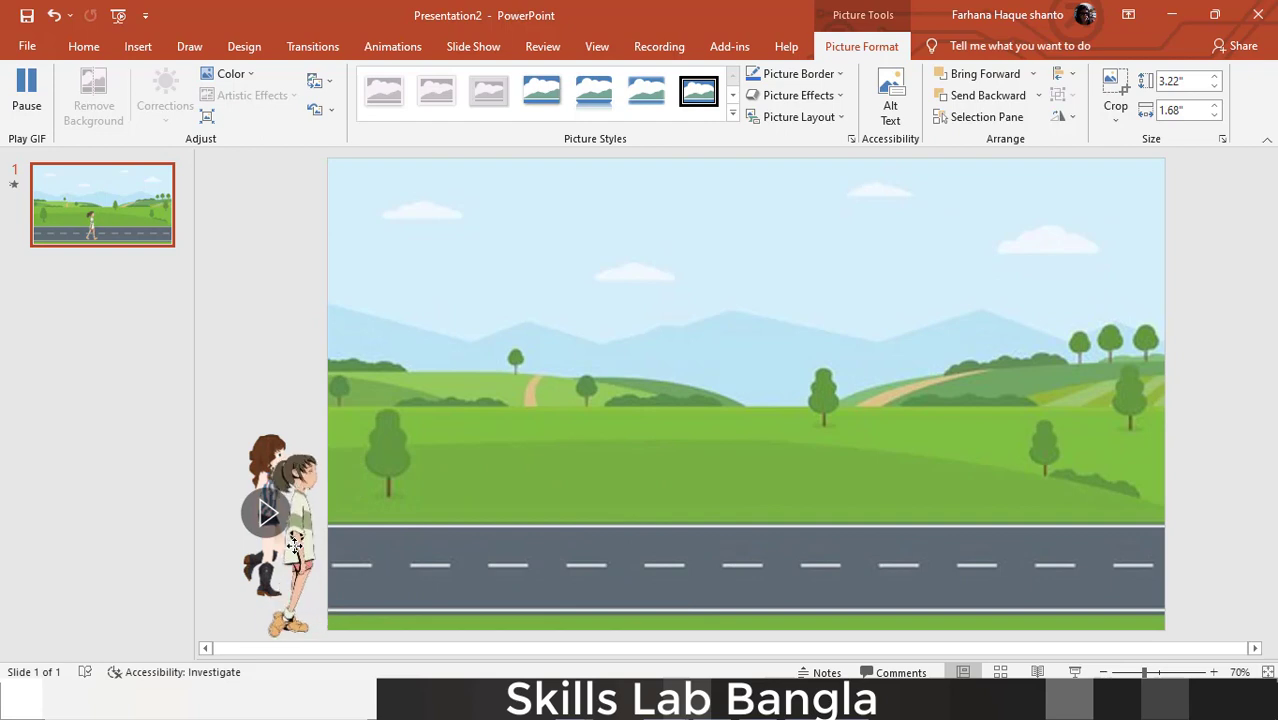
drag(295, 545, 560, 520)
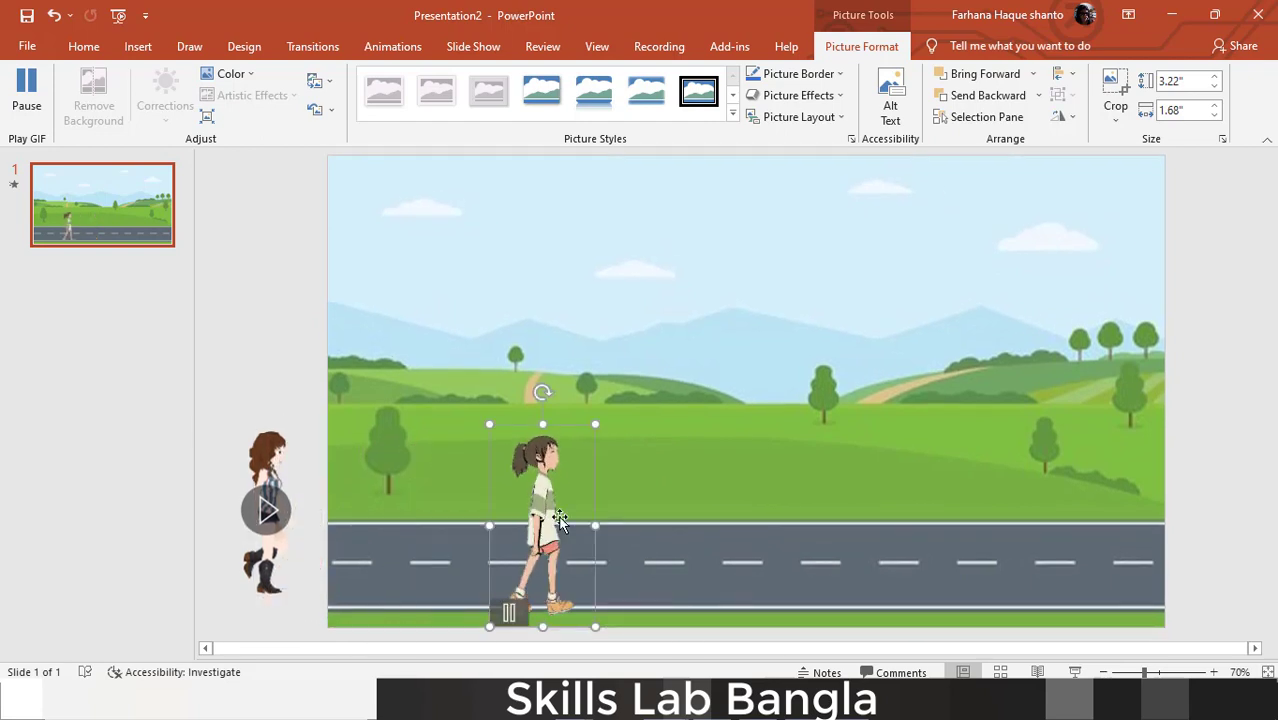
Flip the second girl horizontally at the right edge, then flip her back, undoing a stray move
click(1060, 116)
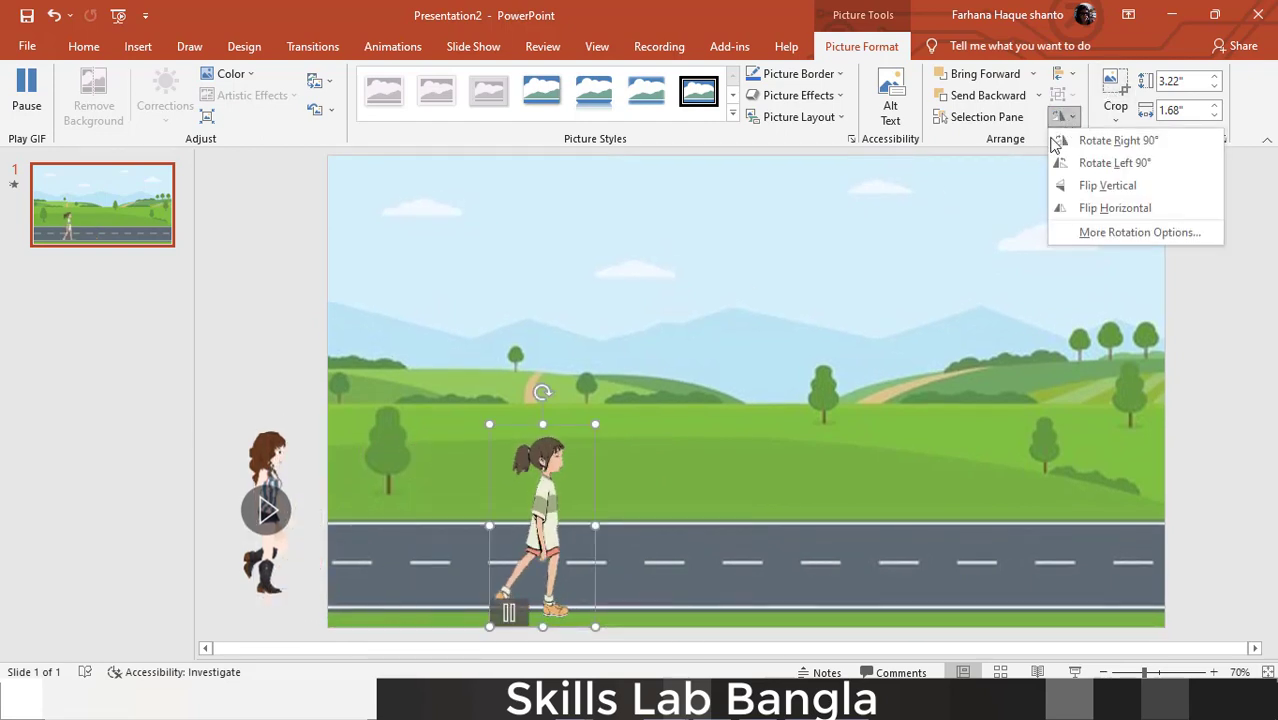
click(1100, 208)
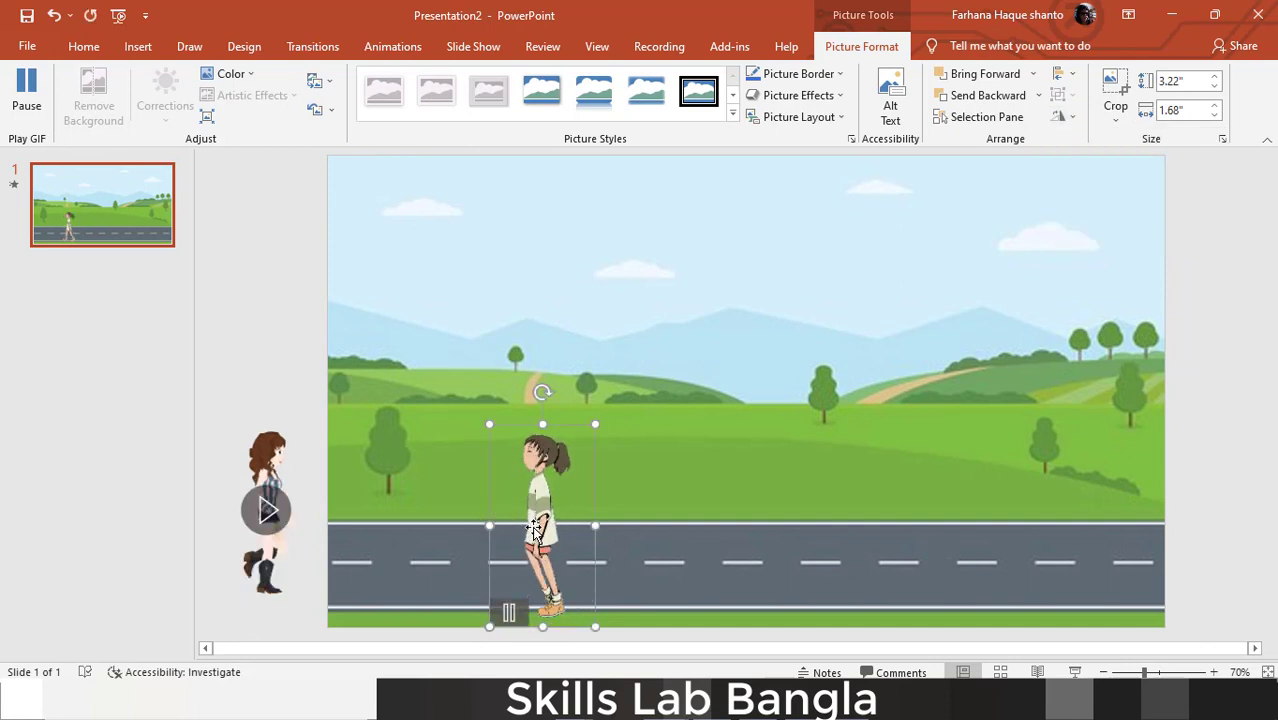
drag(535, 530, 1213, 507)
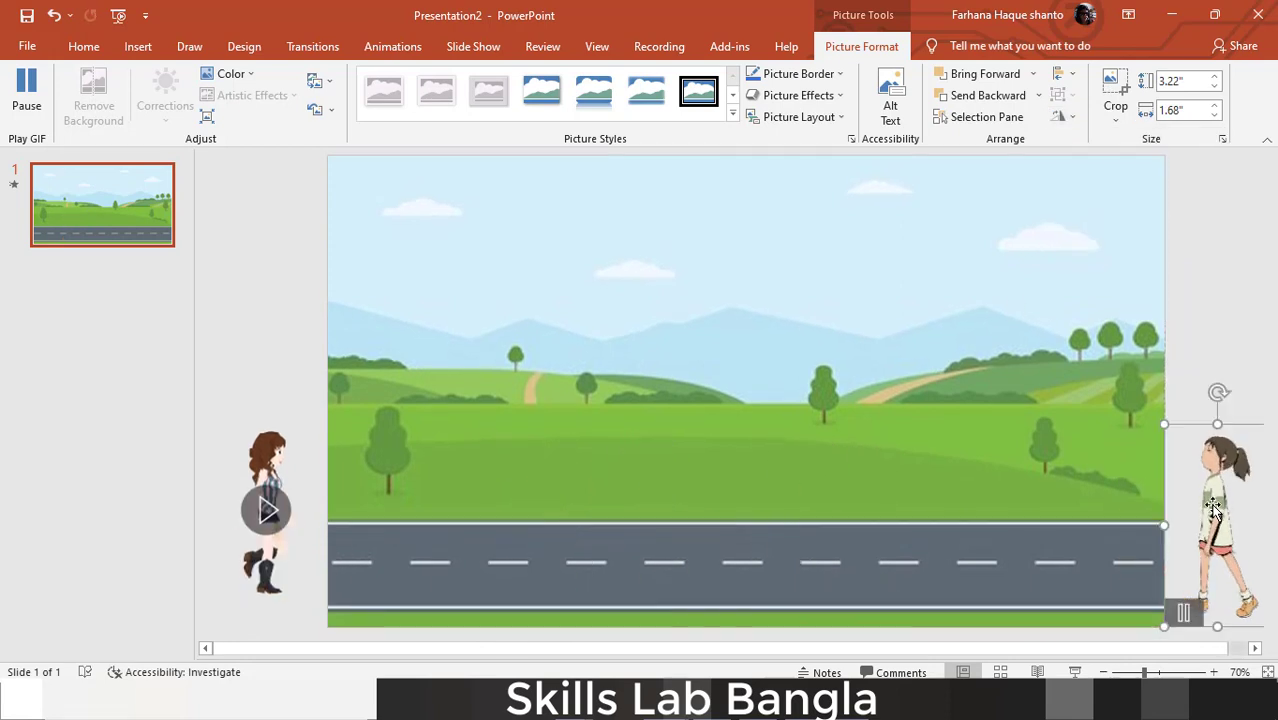
click(1062, 117)
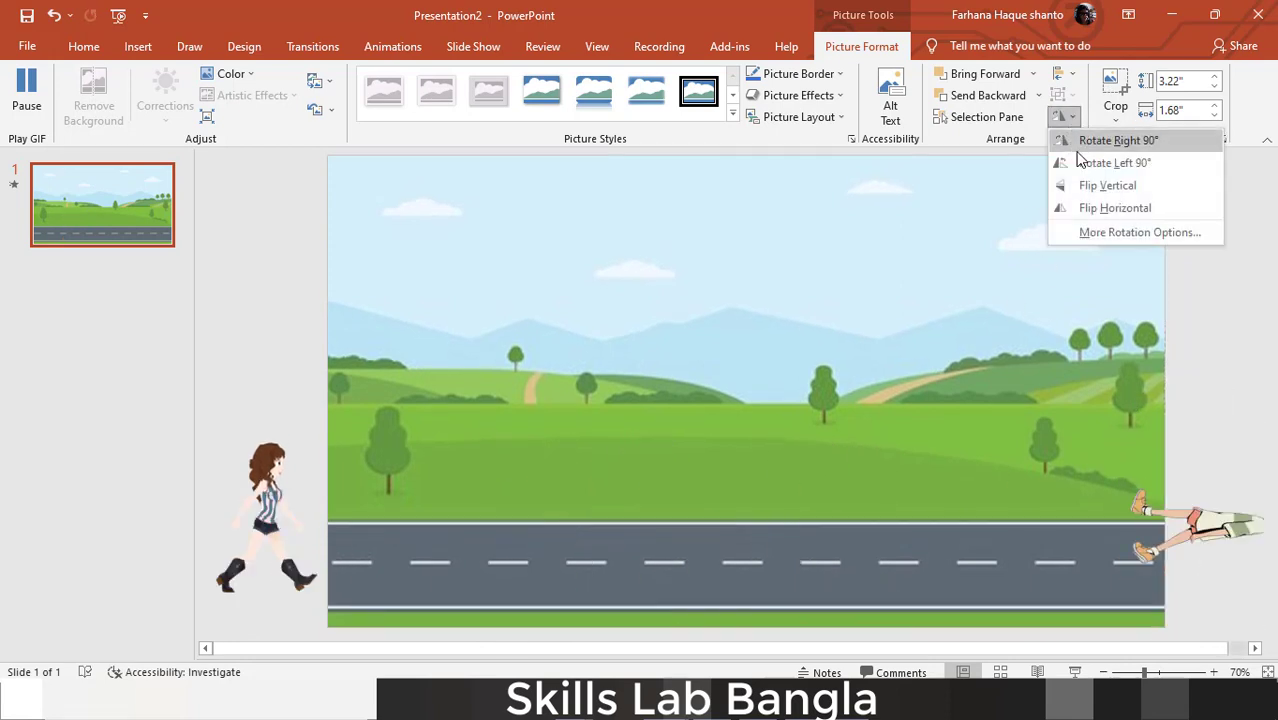
click(1105, 208)
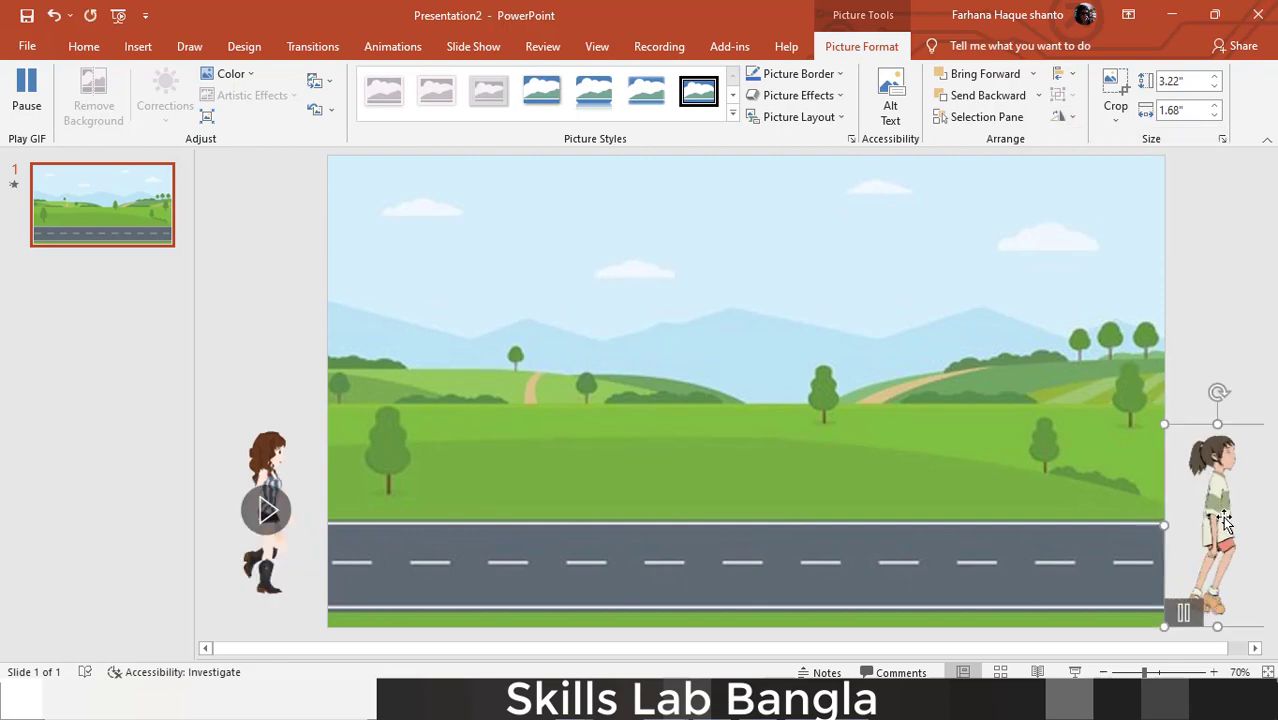
drag(1130, 520, 474, 514)
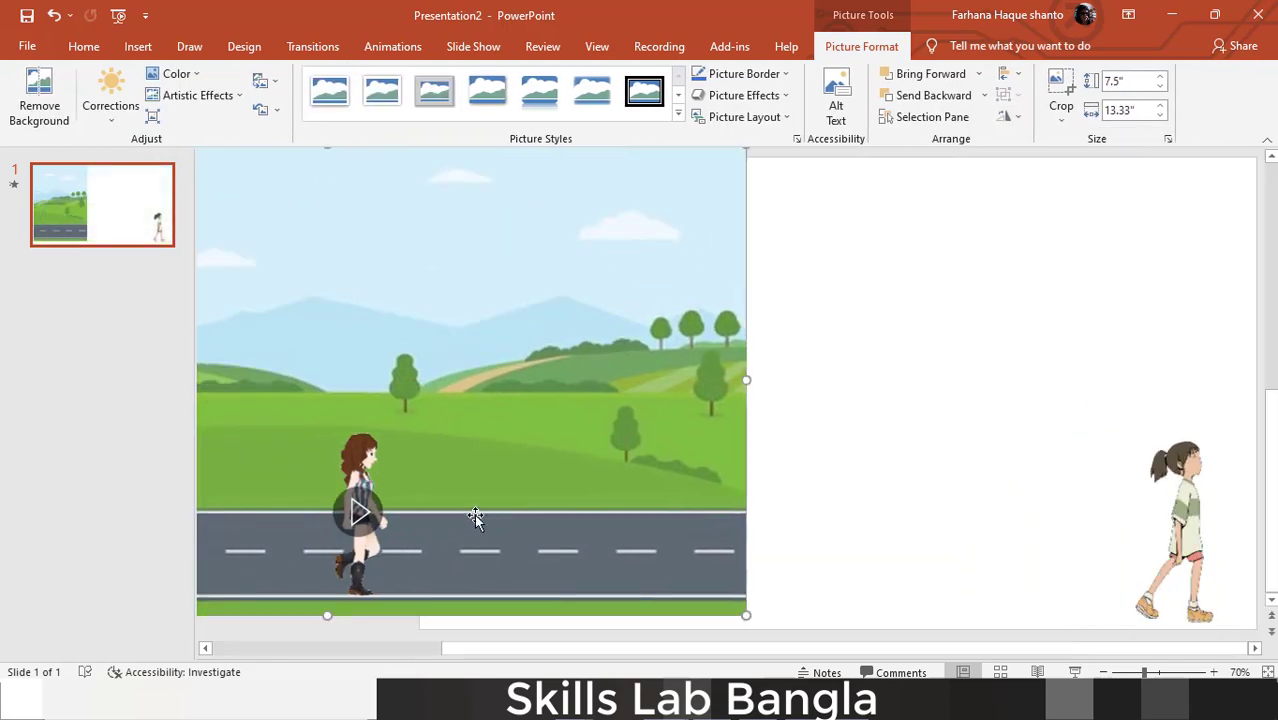
key(ctrl+z)
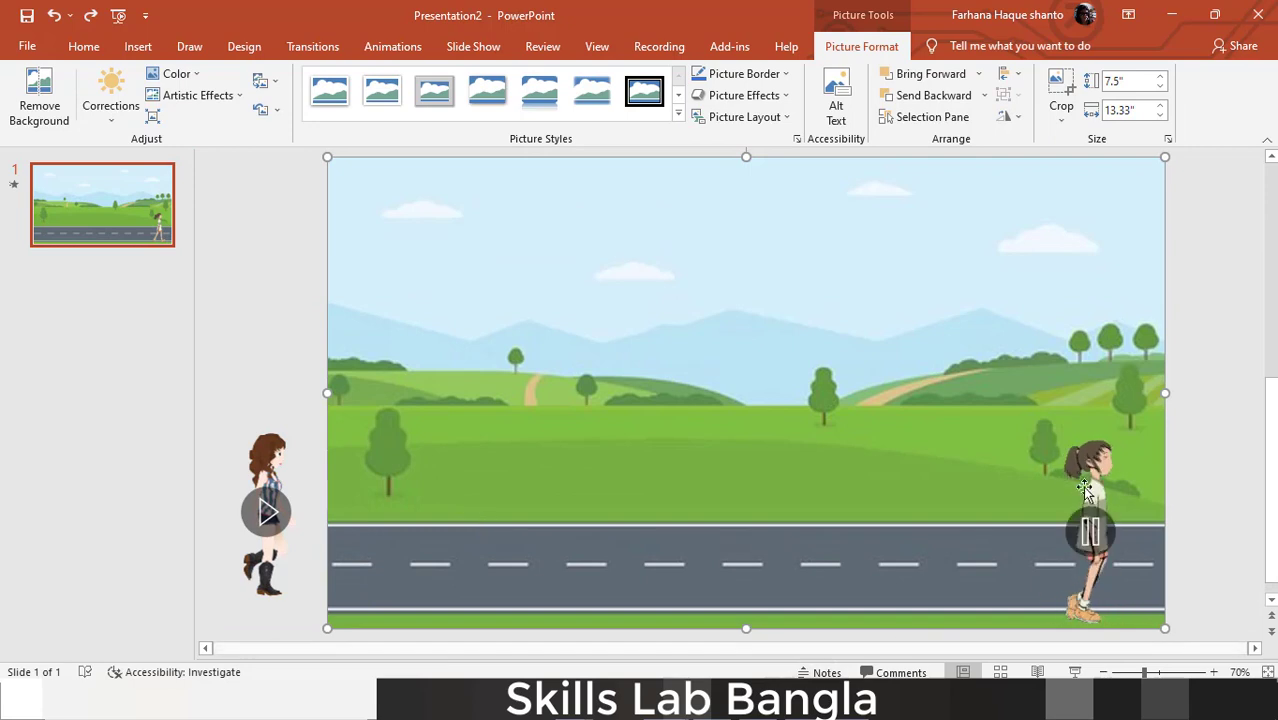
Move both walking girls just off the slide's left edge beside the road
drag(1085, 490, 395, 500)
click(232, 507)
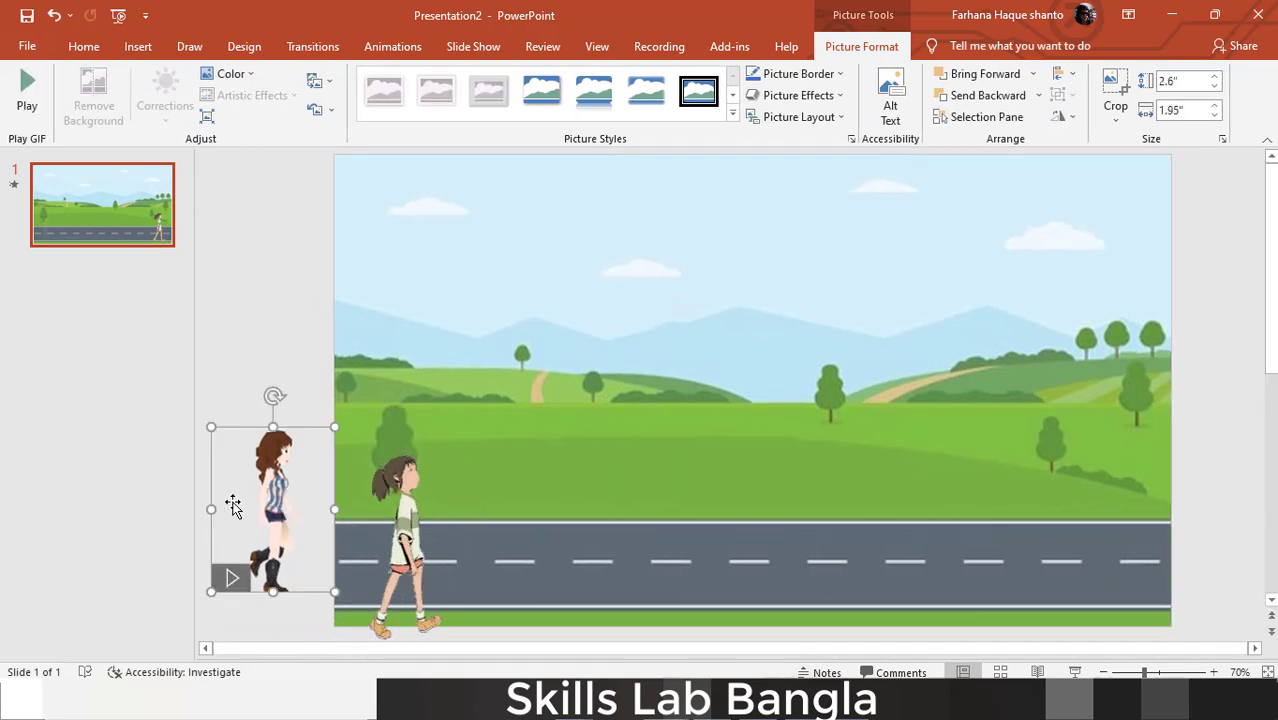
click(398, 490)
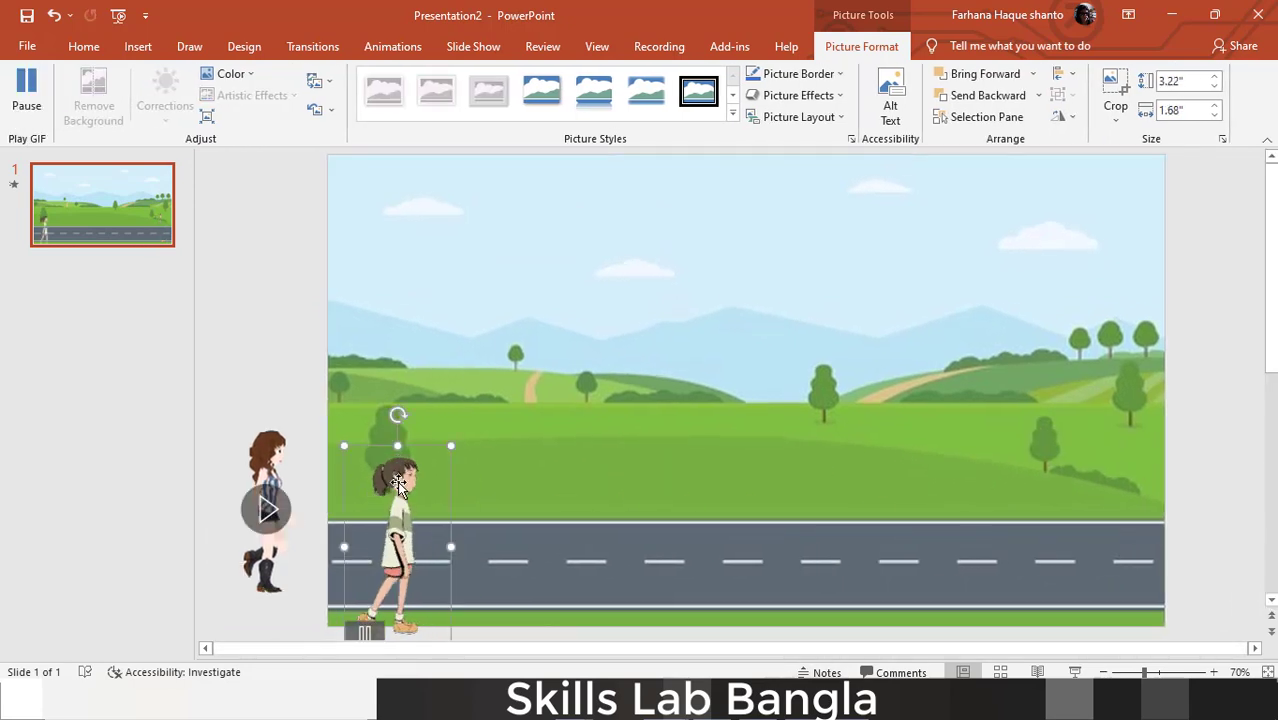
drag(398, 485, 271, 460)
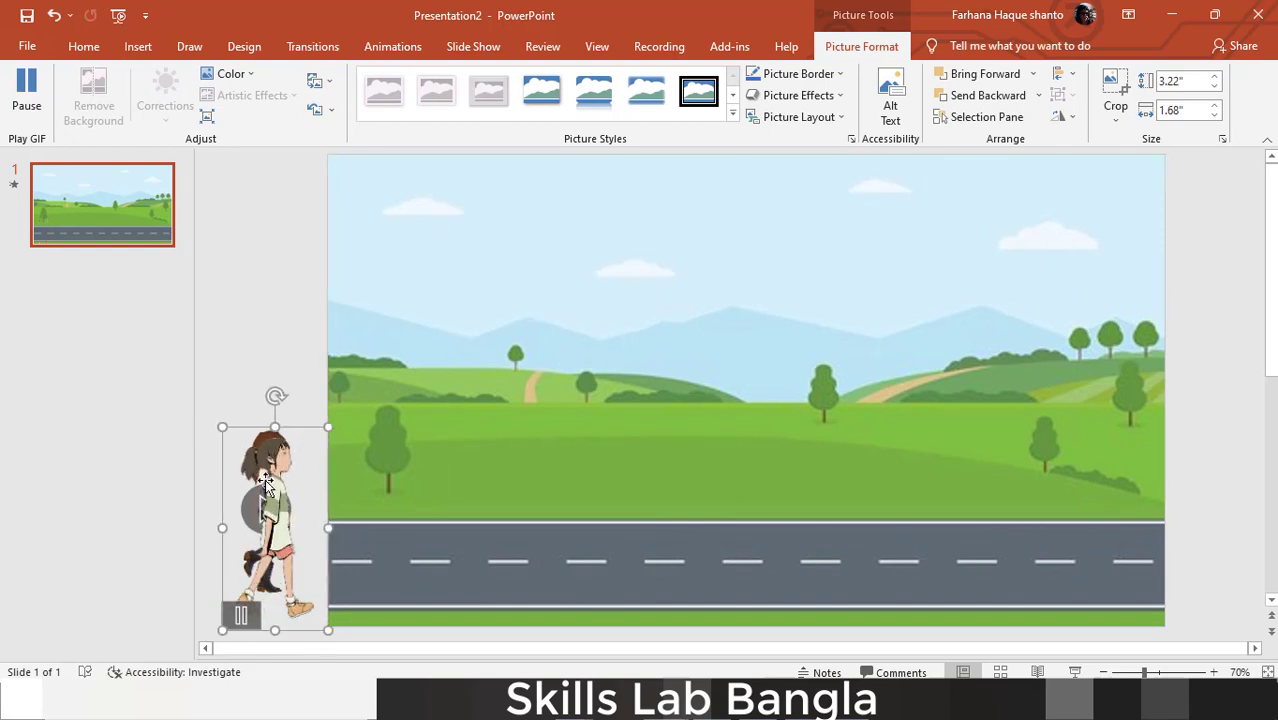
Give the second walker a Lines motion path to the road's right end, lasting 10.00 seconds
click(395, 48)
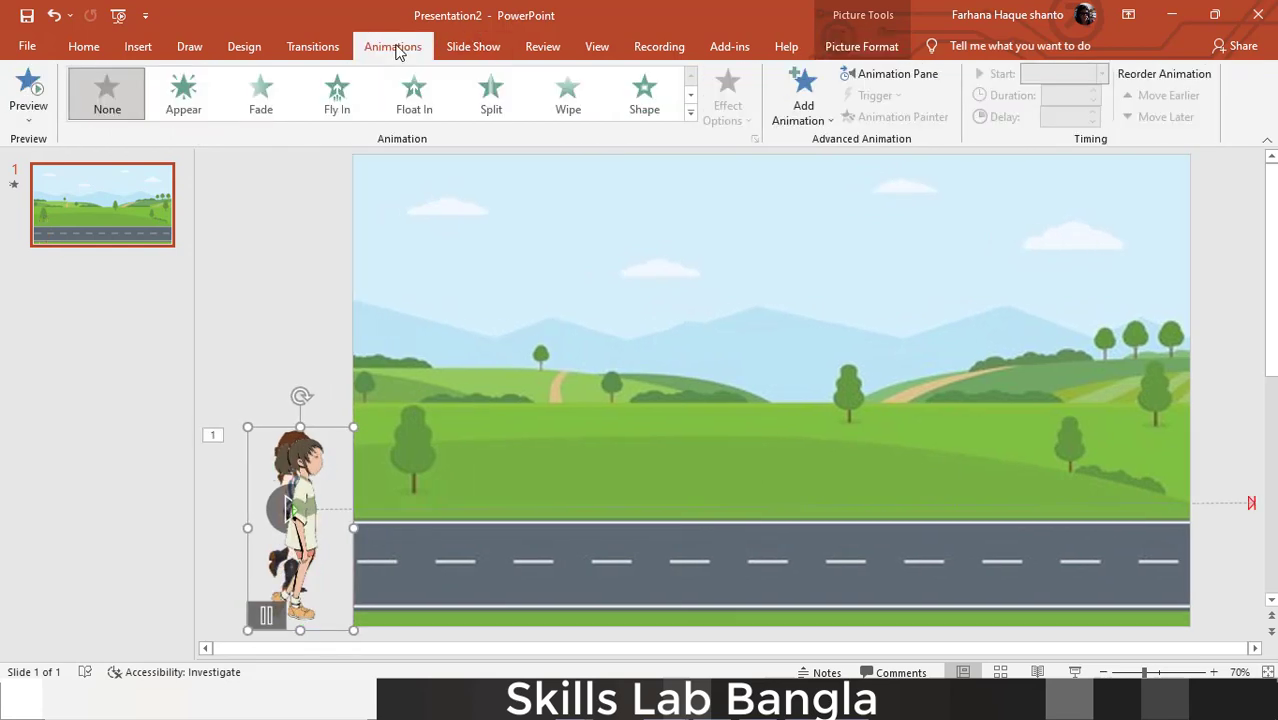
click(690, 112)
scroll(409, 402, down, 1)
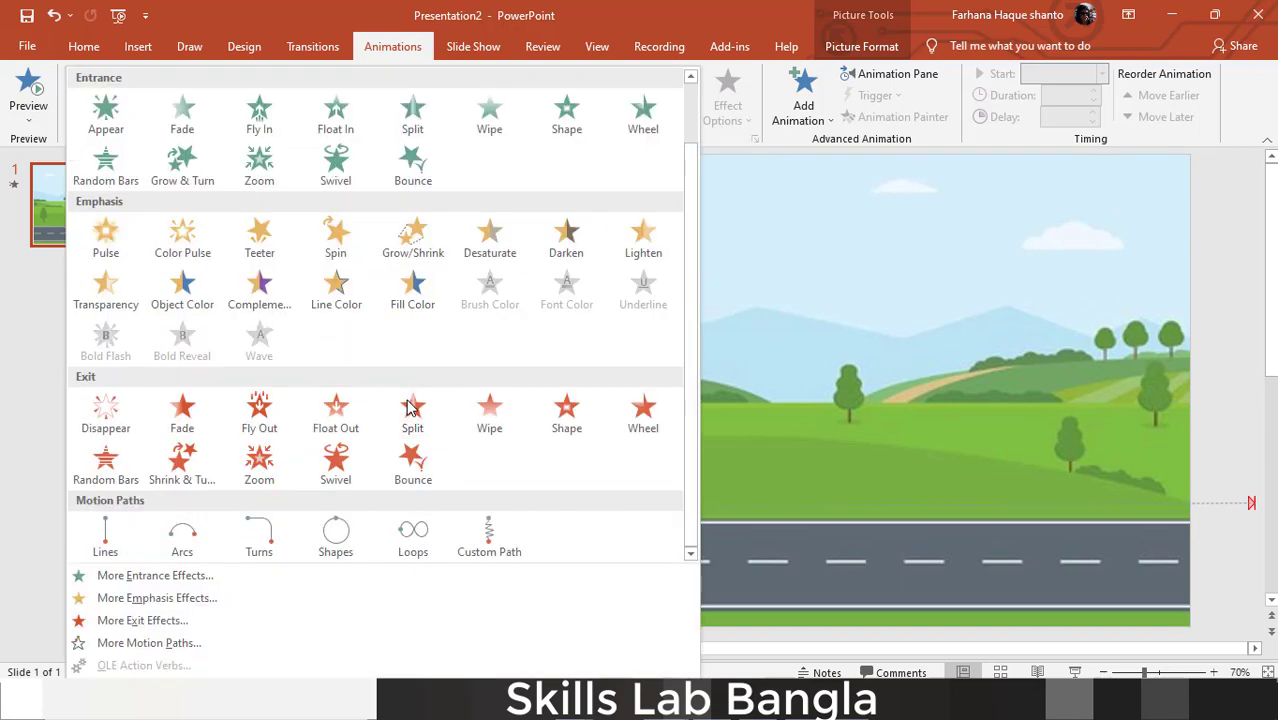
click(110, 519)
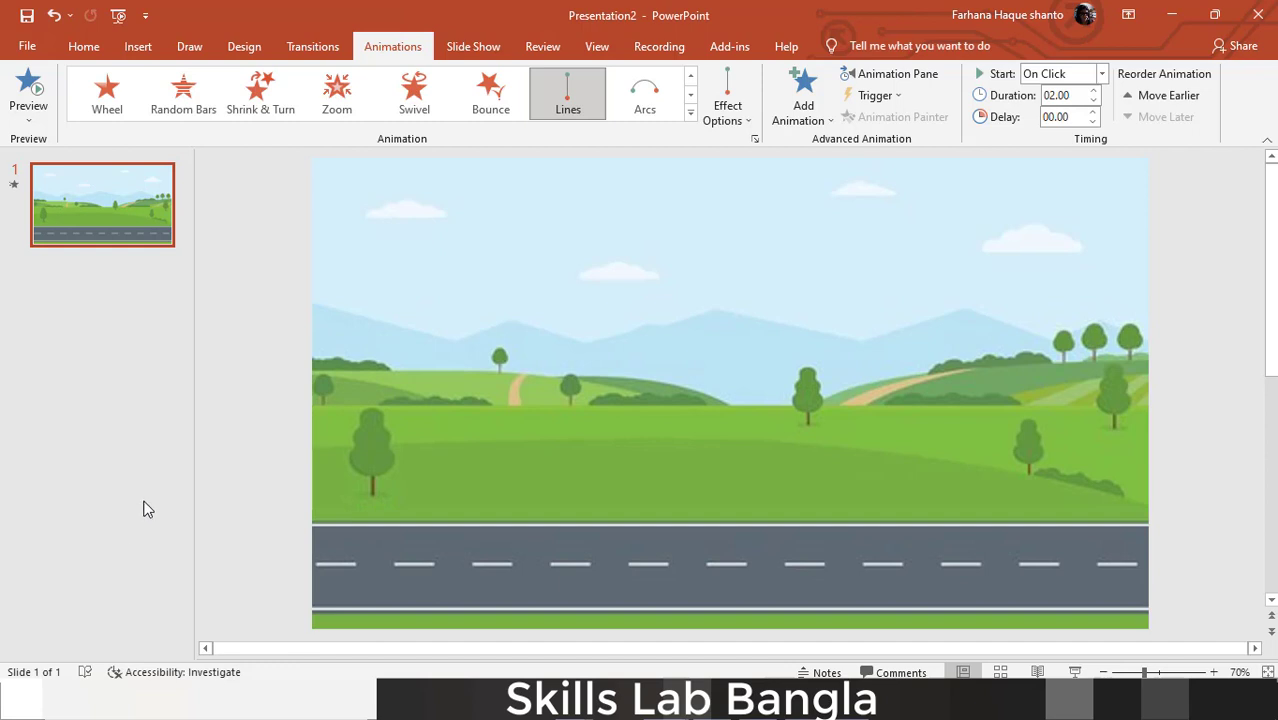
scroll(376, 556, down, 1)
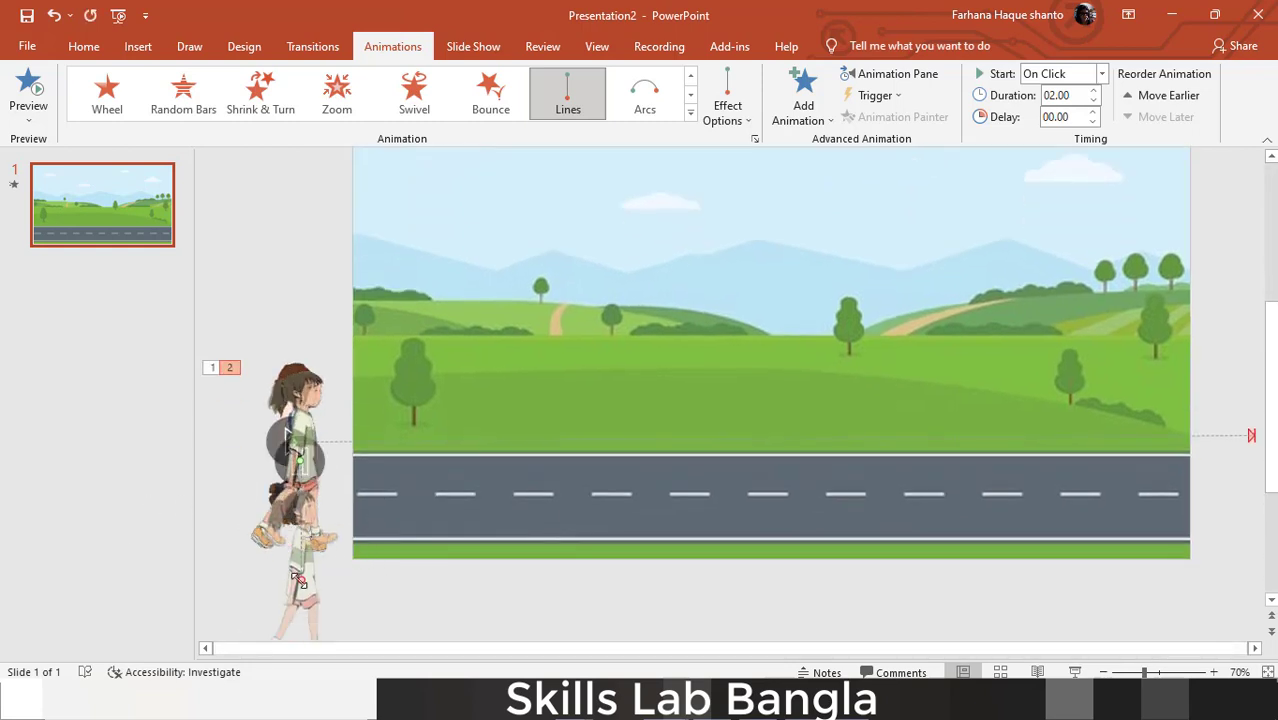
mouse_move(299, 579)
mouse_down()
mouse_move(1210, 437)
mouse_move(1230, 447)
mouse_up()
scroll(1230, 447, up, 1)
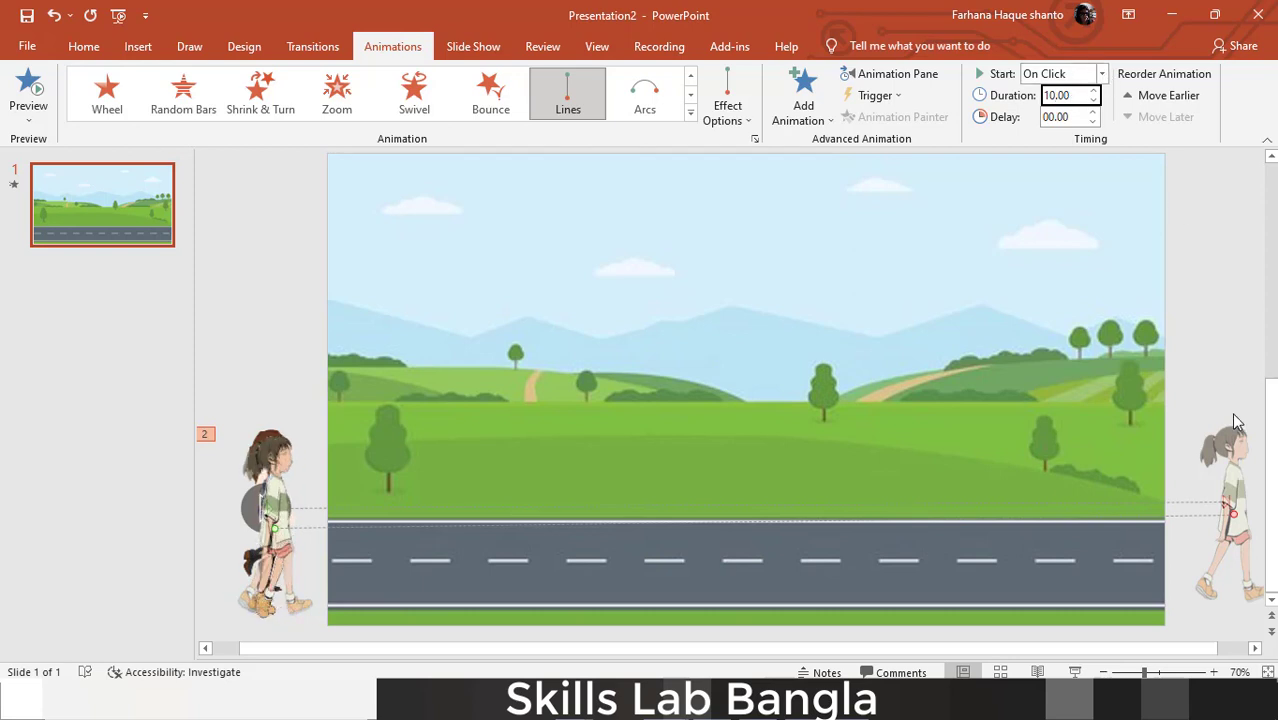
Set the second walker's animation to start With Previous and preview both girls walking together
click(1101, 75)
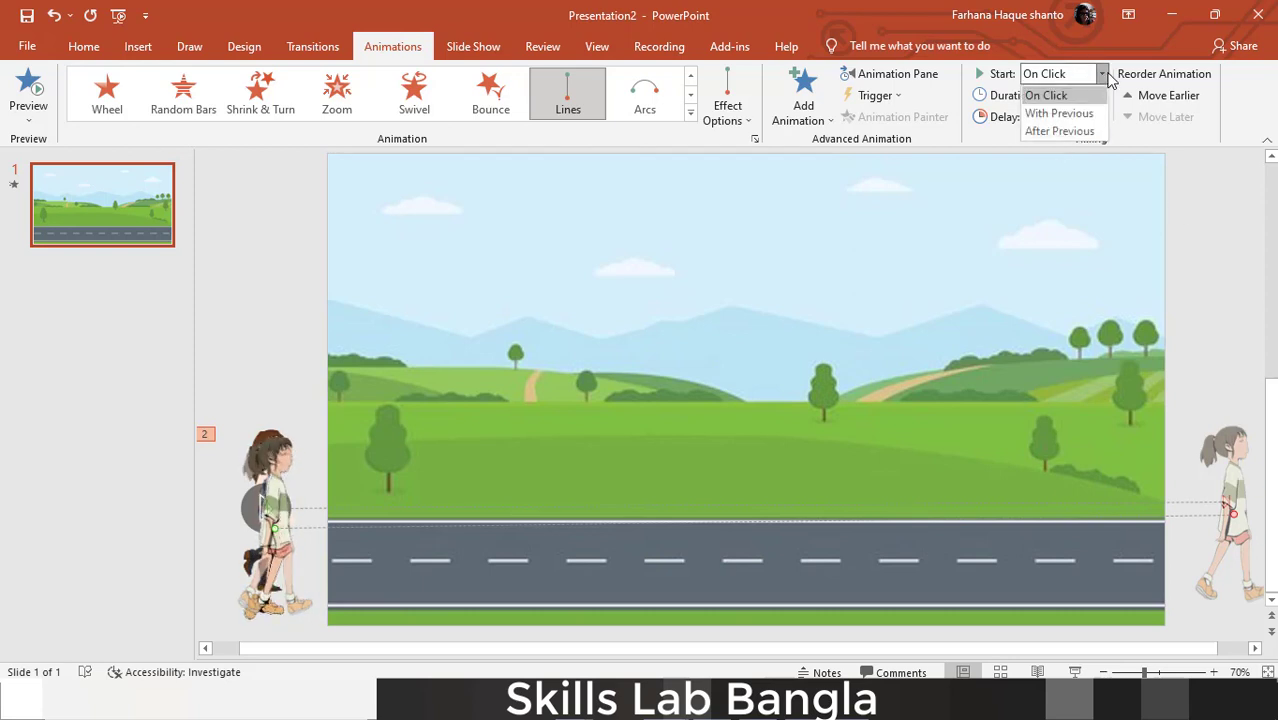
click(1050, 114)
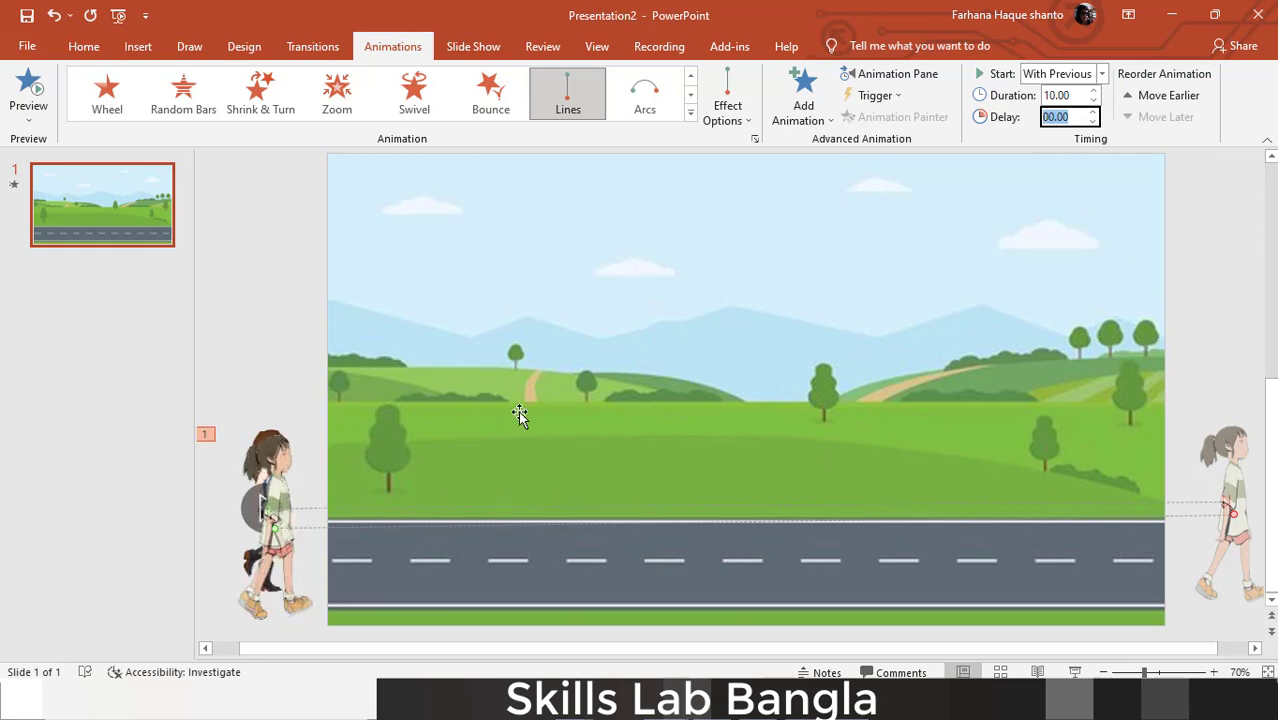
click(30, 88)
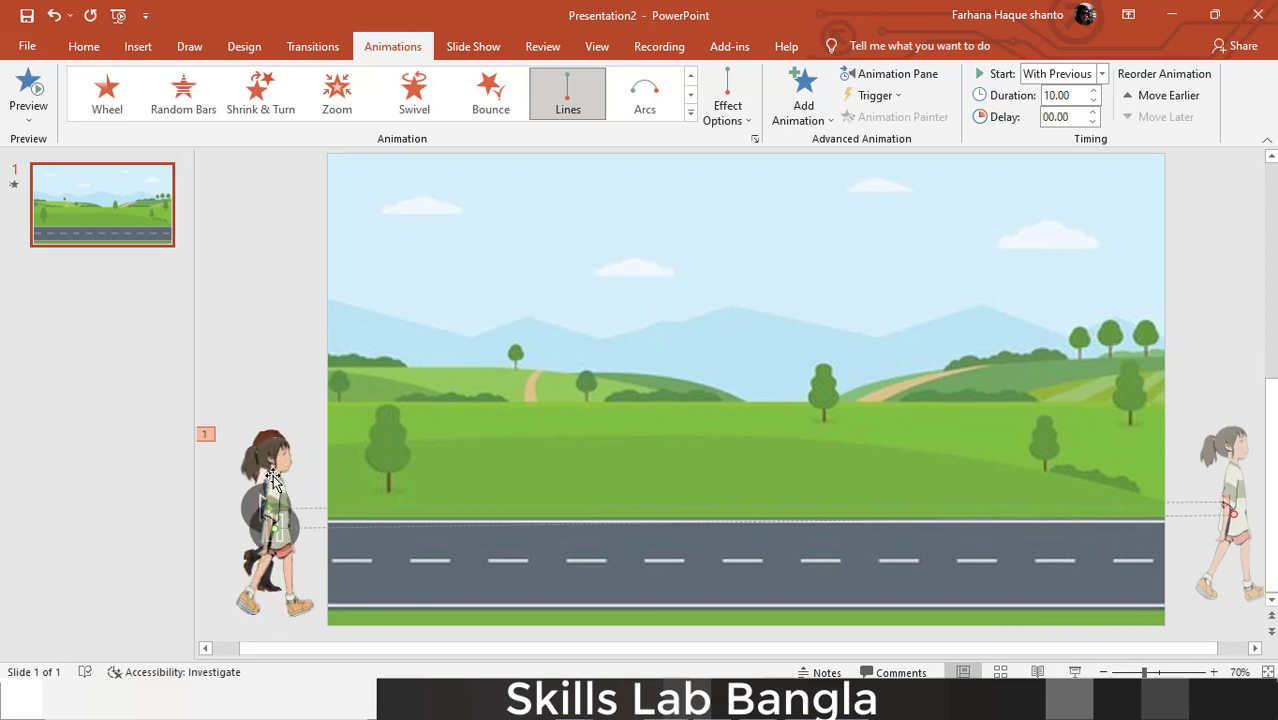
click(1072, 674)
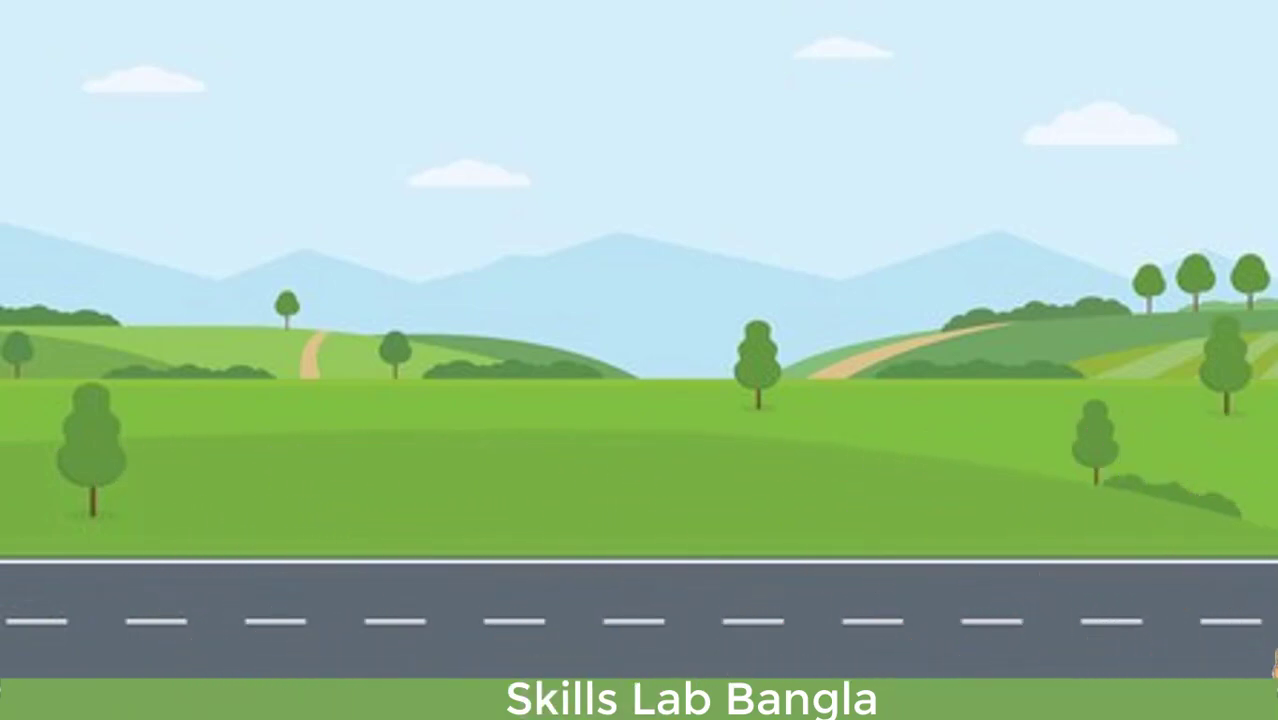
key(Escape)
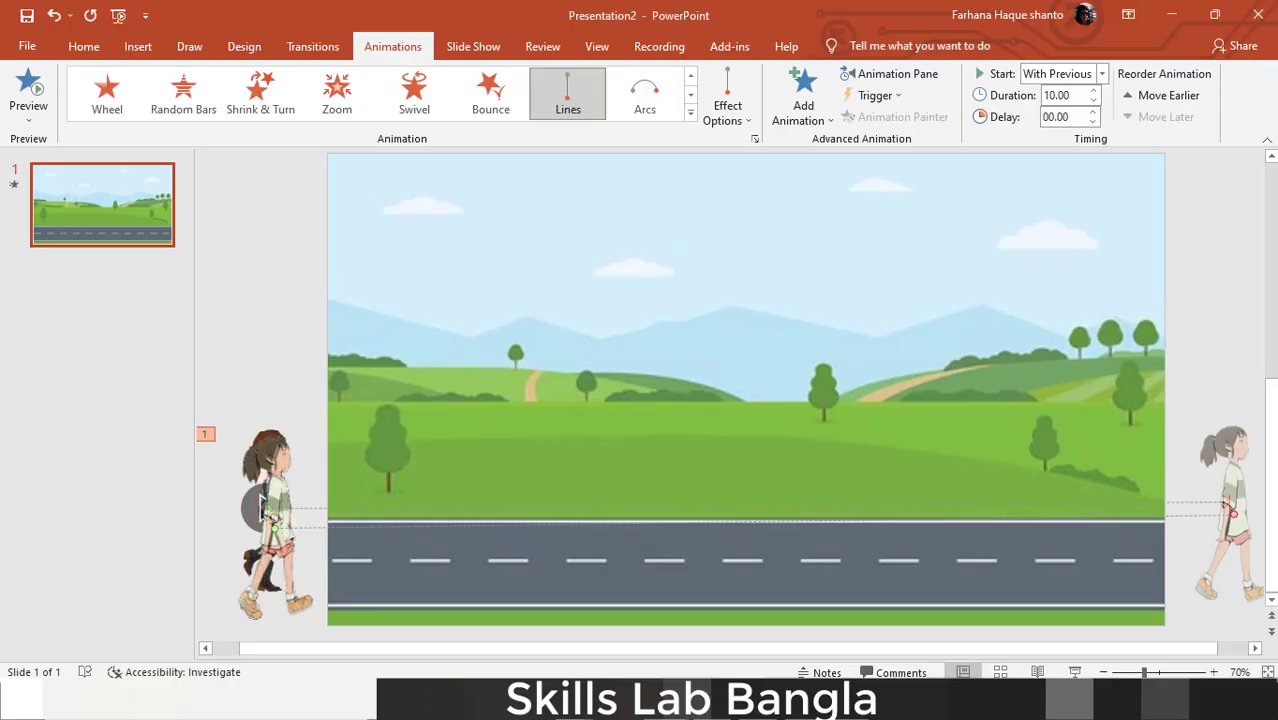
click(26, 47)
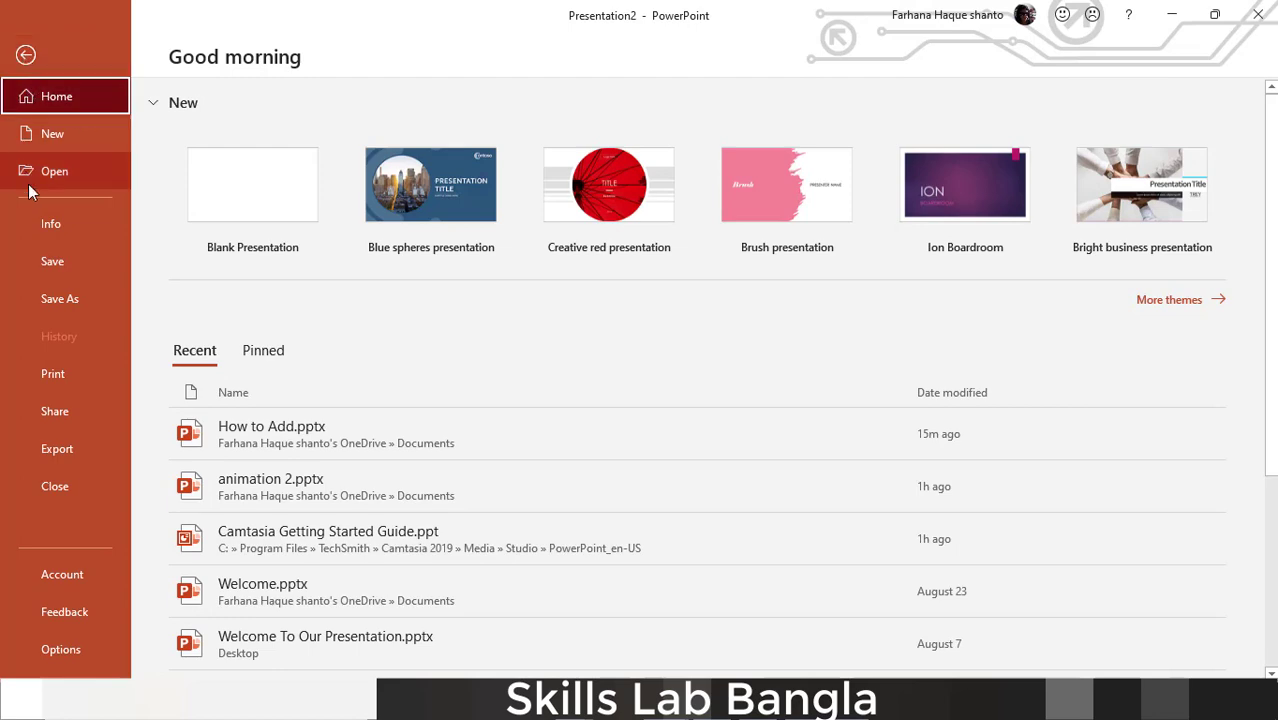
click(62, 455)
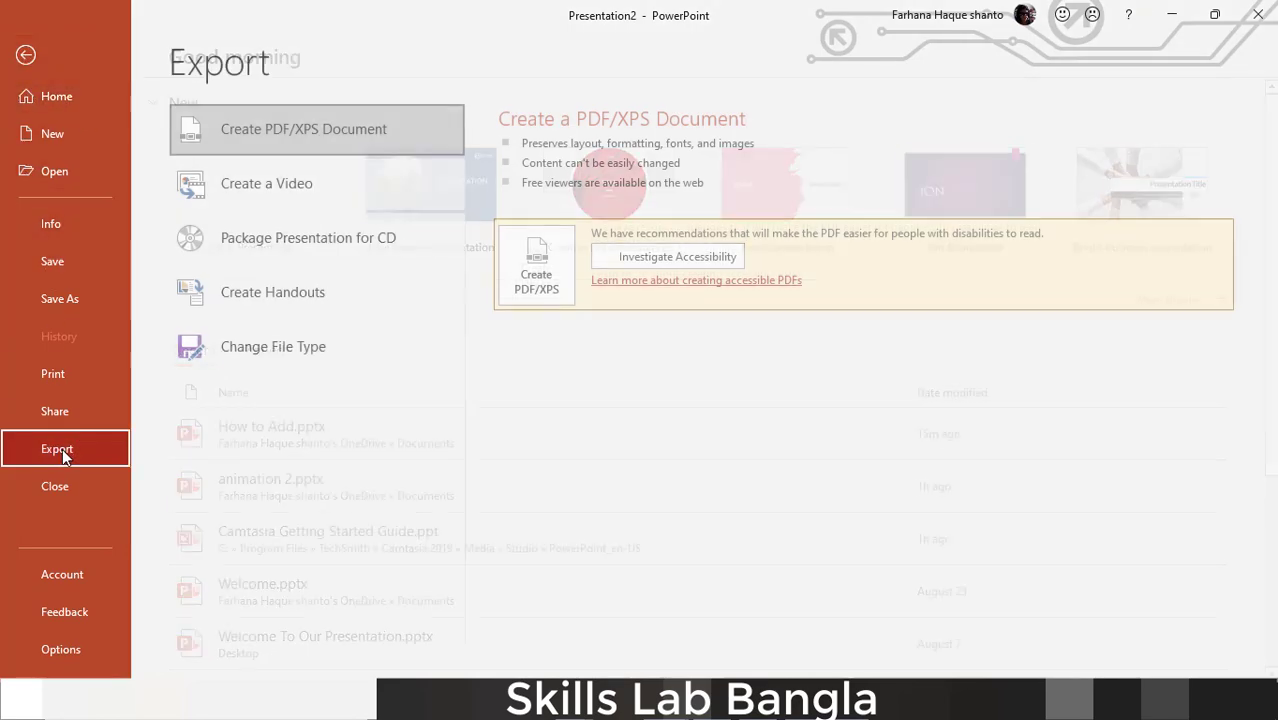
click(249, 207)
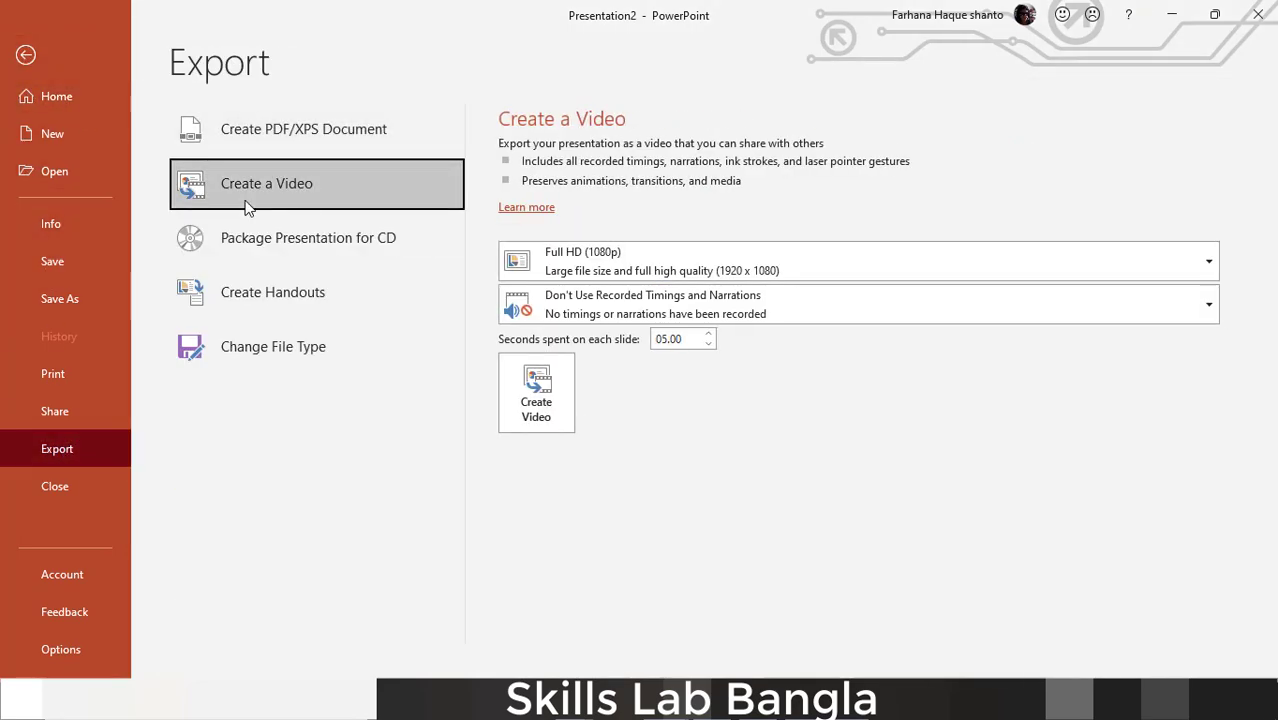
click(511, 382)
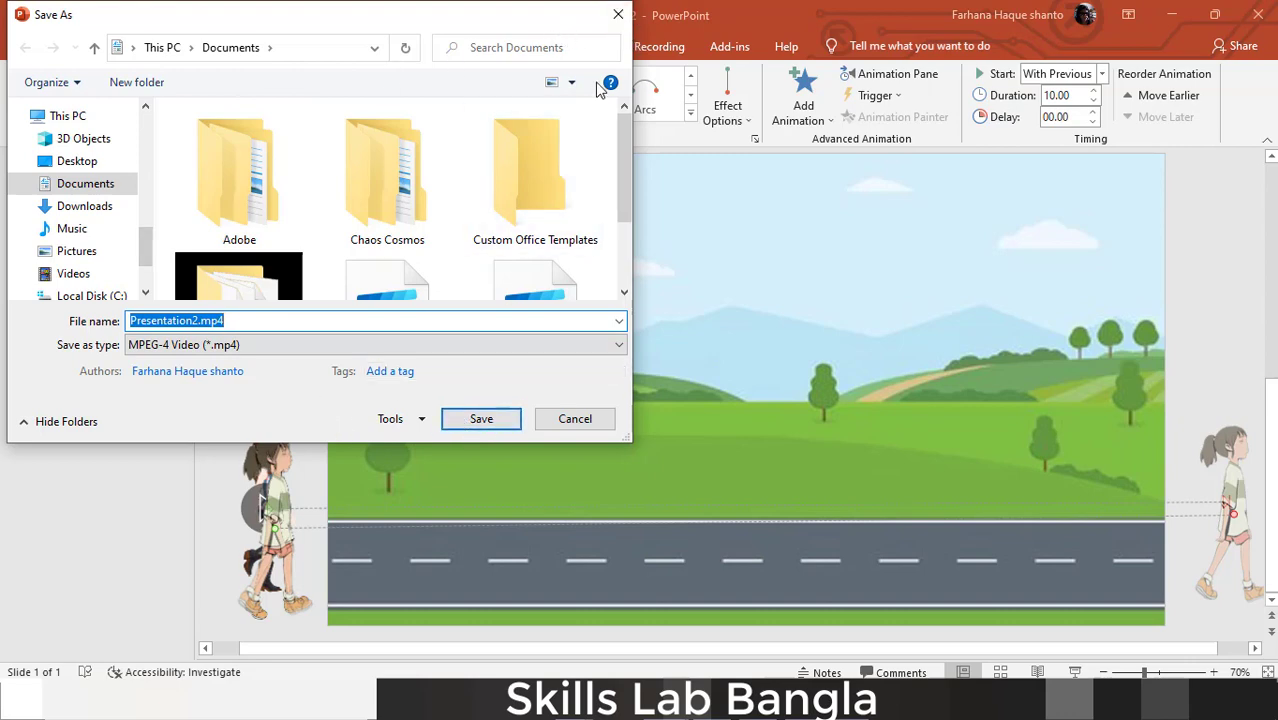
click(618, 16)
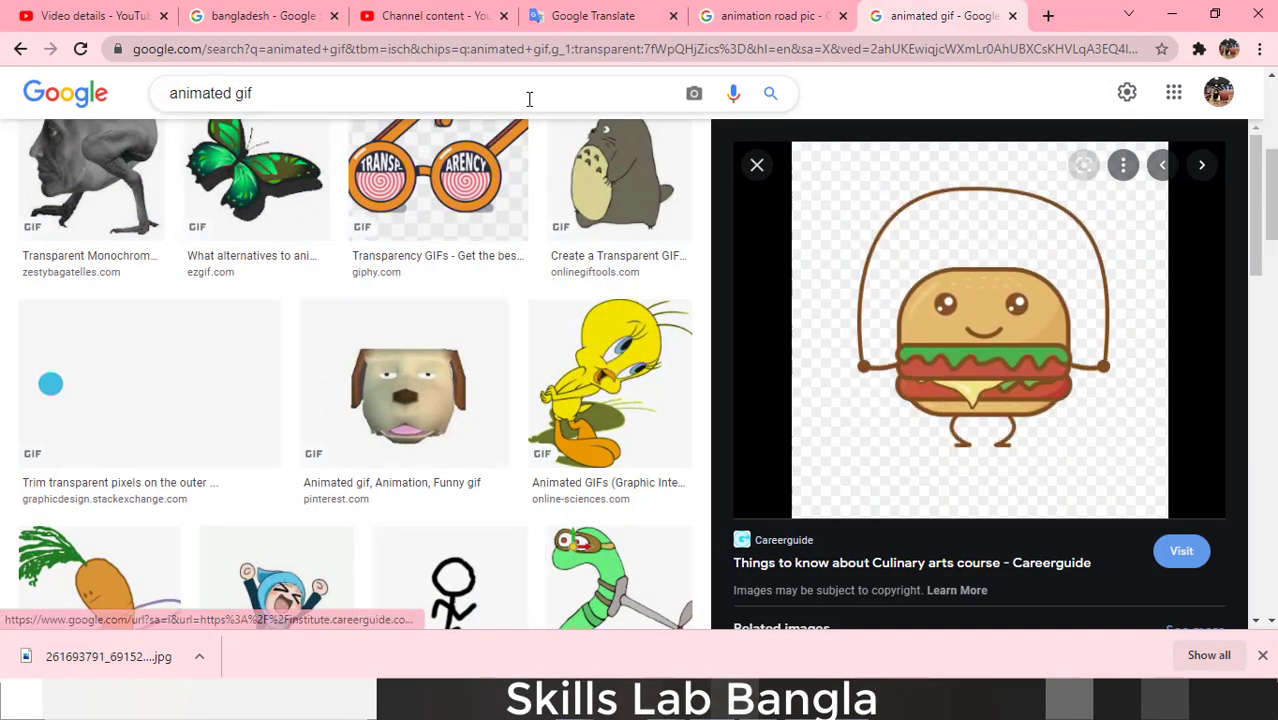
Browse the 'animation road pic' search and view its image results
scroll(449, 400, up, 4)
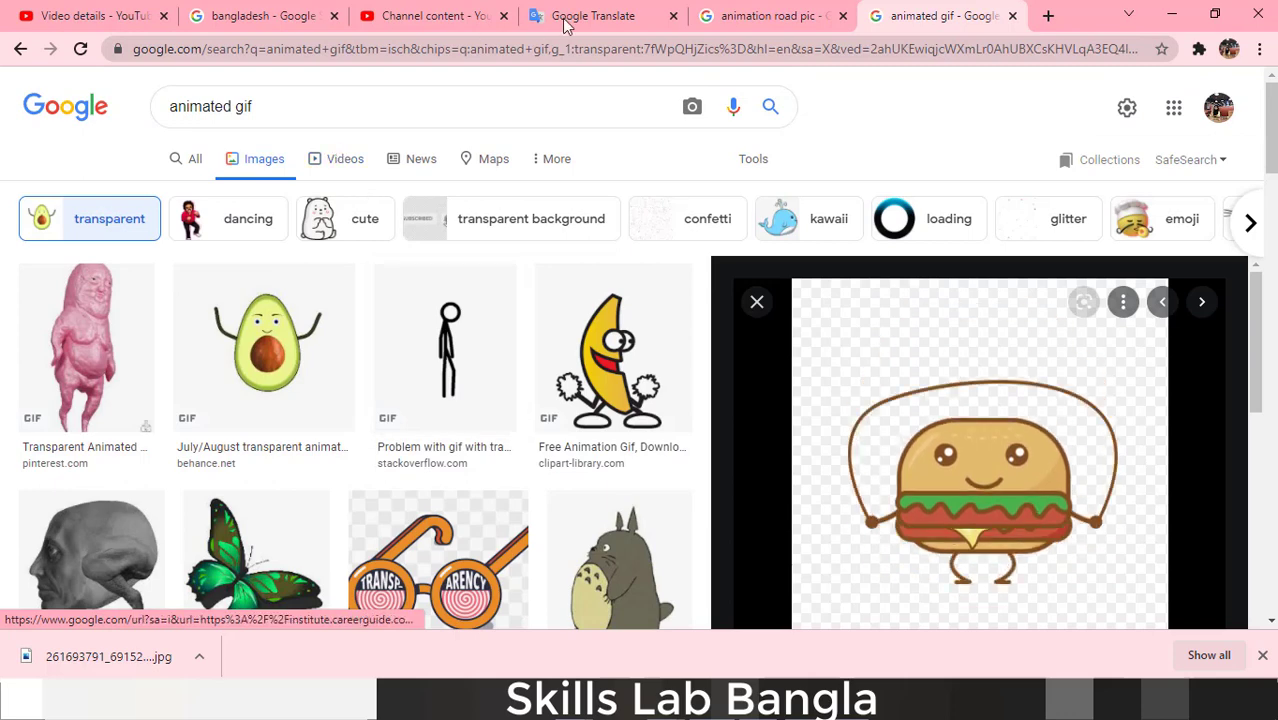
click(768, 15)
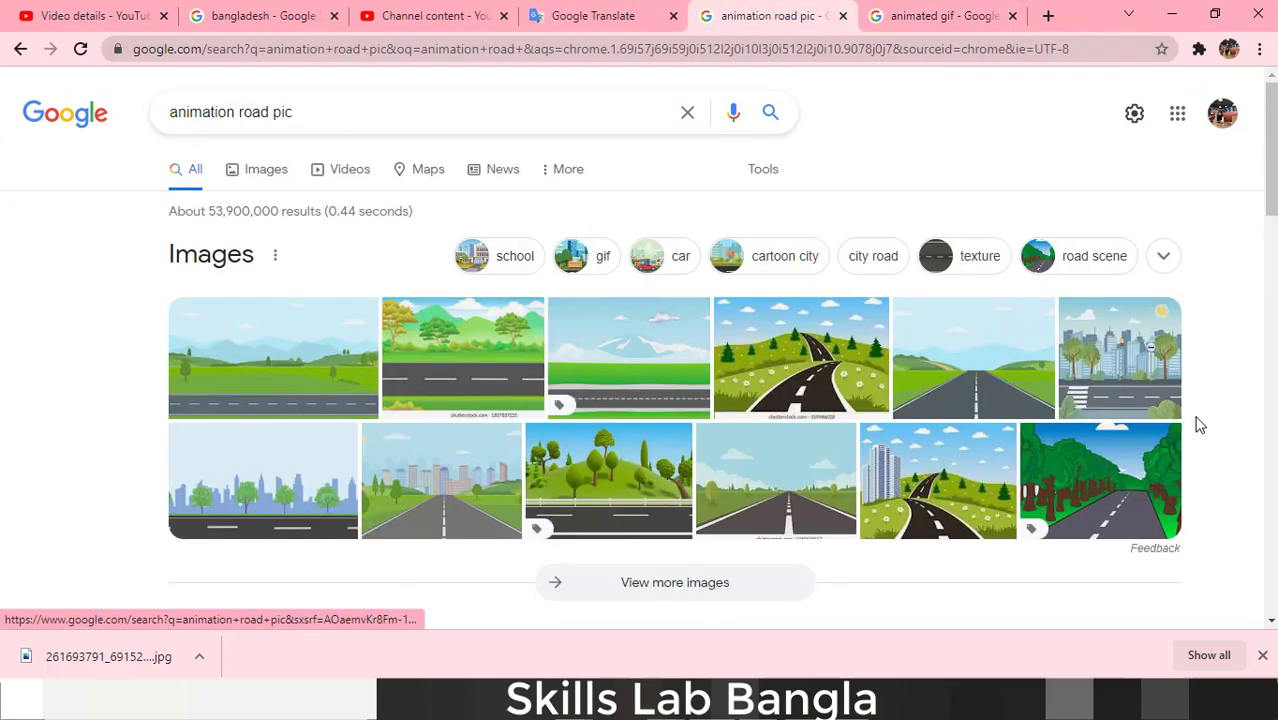
scroll(410, 470, down, 2)
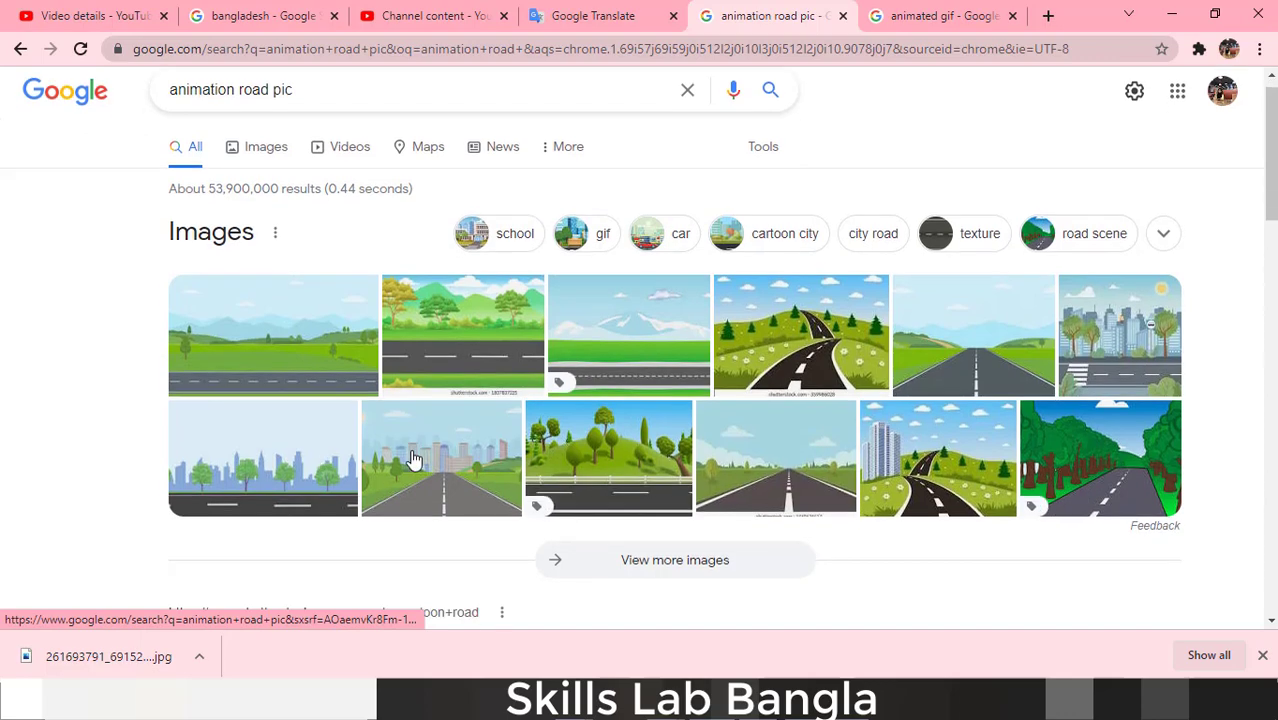
scroll(379, 443, up, 2)
click(296, 457)
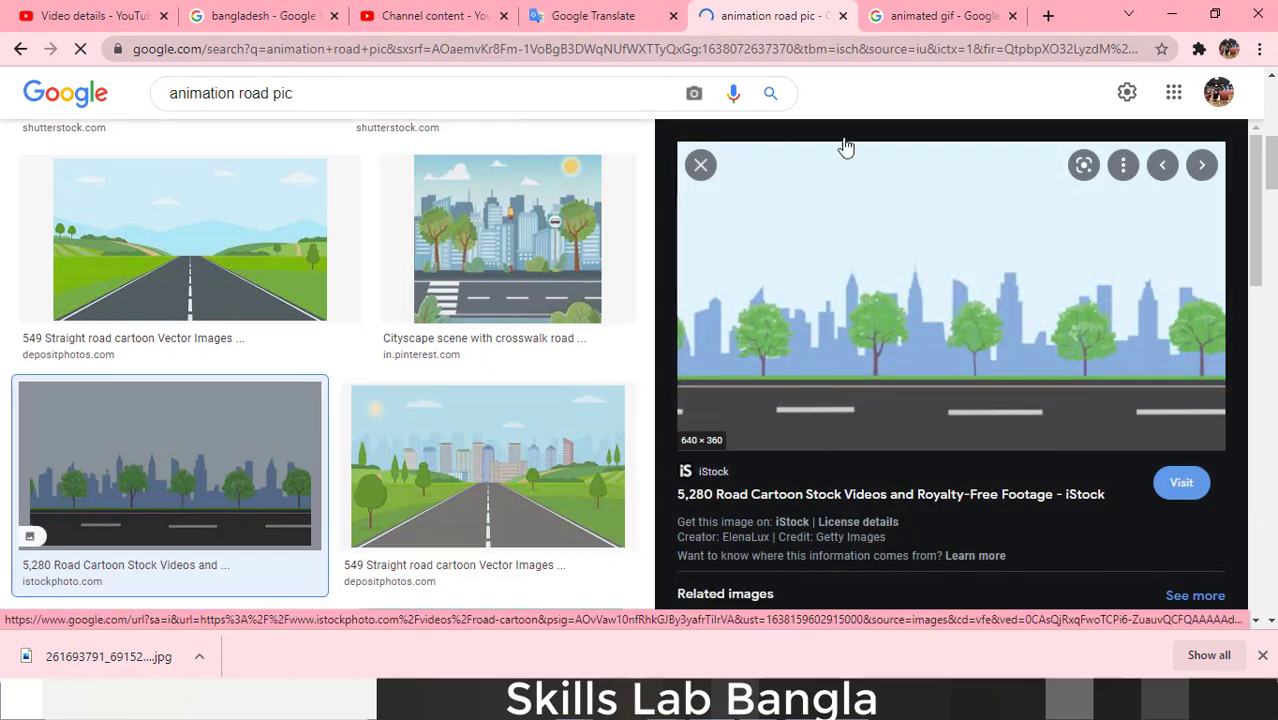
In the transparent 'animated gif' results, preview the taco GIF, then the avocado GIF
click(918, 15)
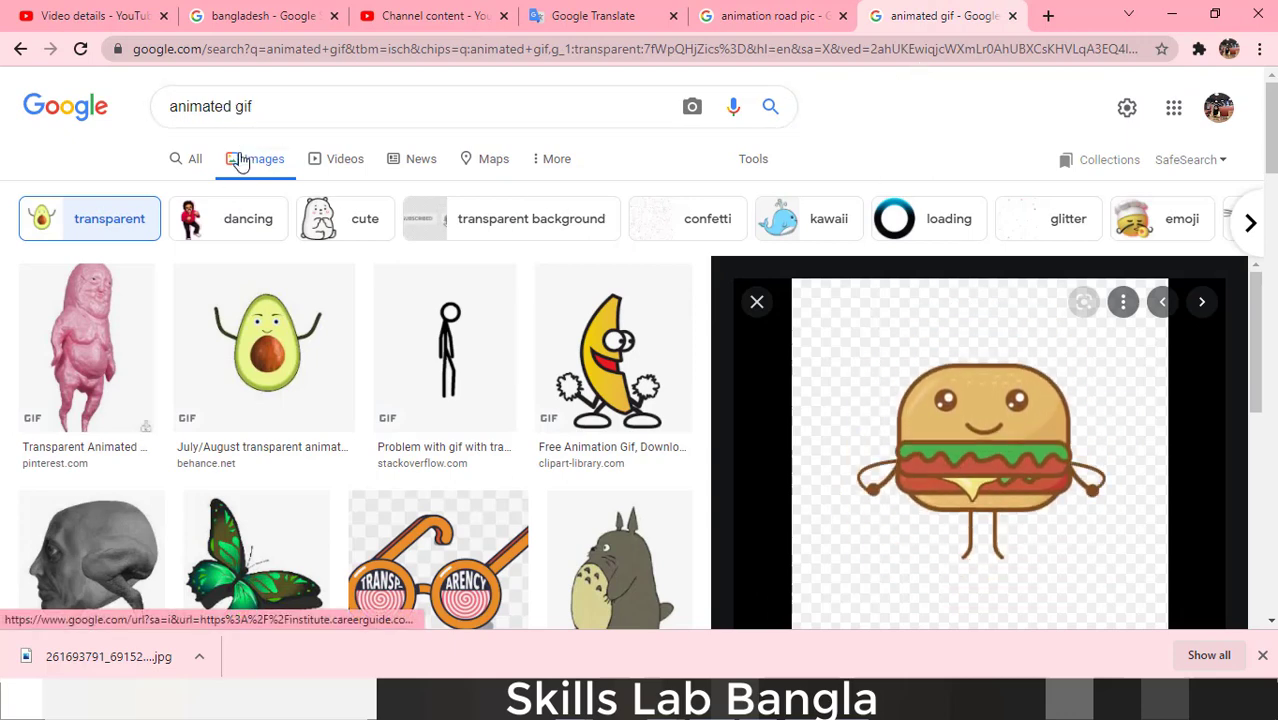
scroll(1017, 405, down, 2)
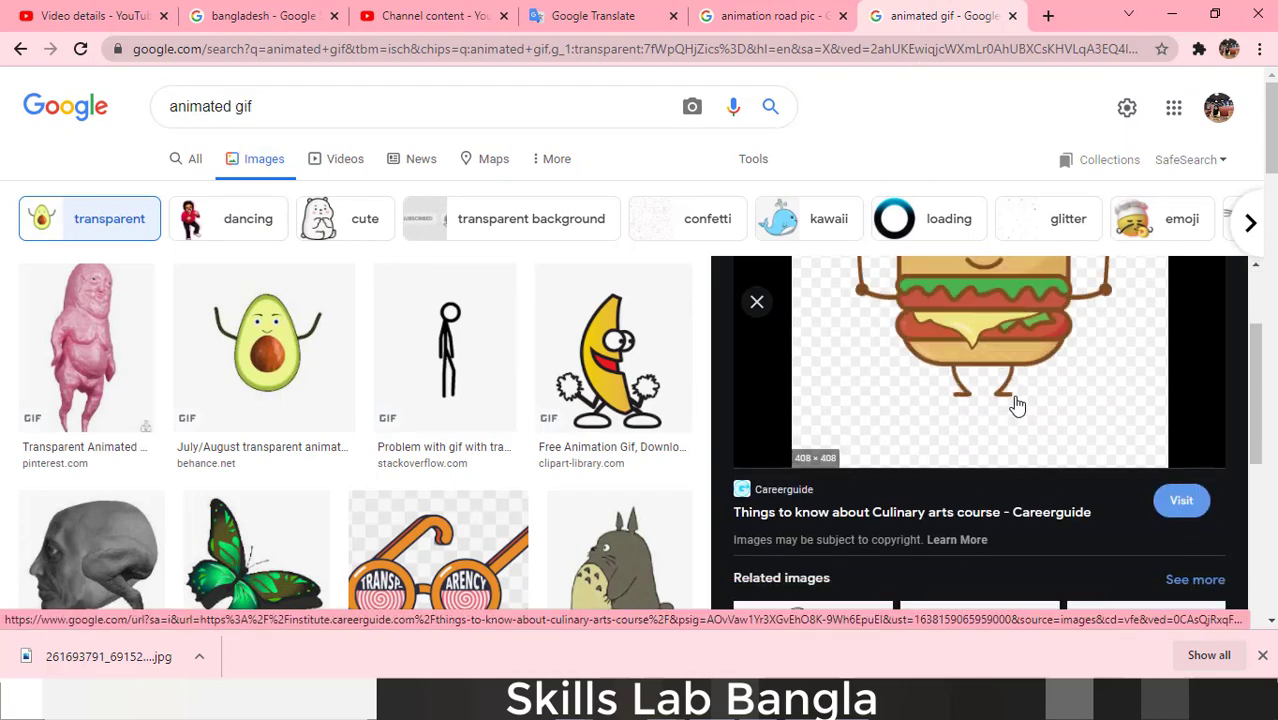
scroll(1033, 444, down, 3)
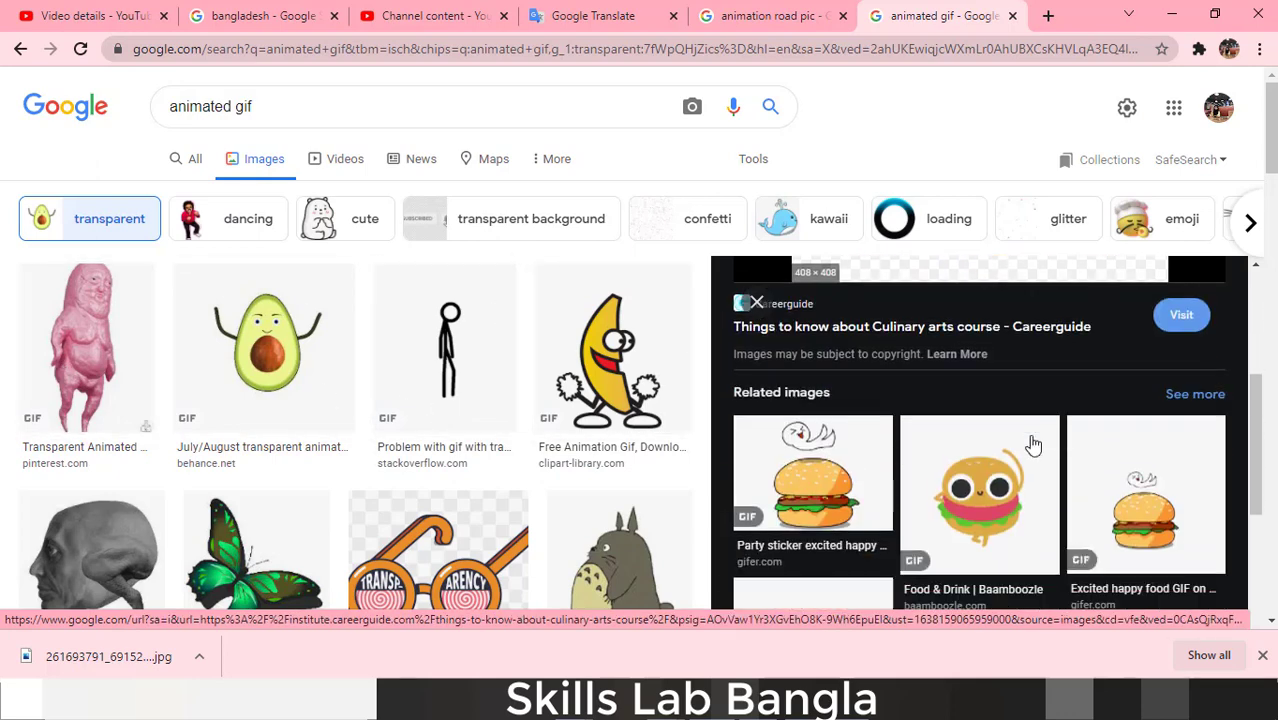
scroll(1033, 448, down, 1)
scroll(1021, 456, down, 2)
scroll(1013, 462, down, 2)
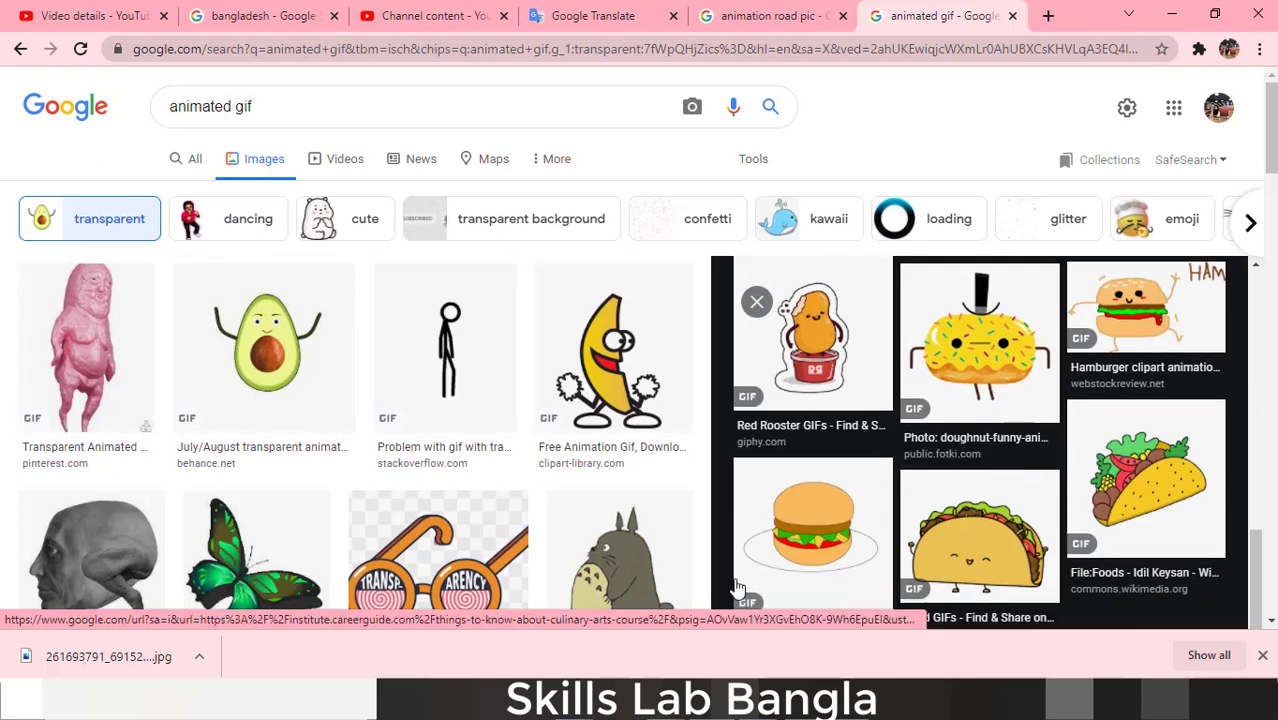
click(932, 535)
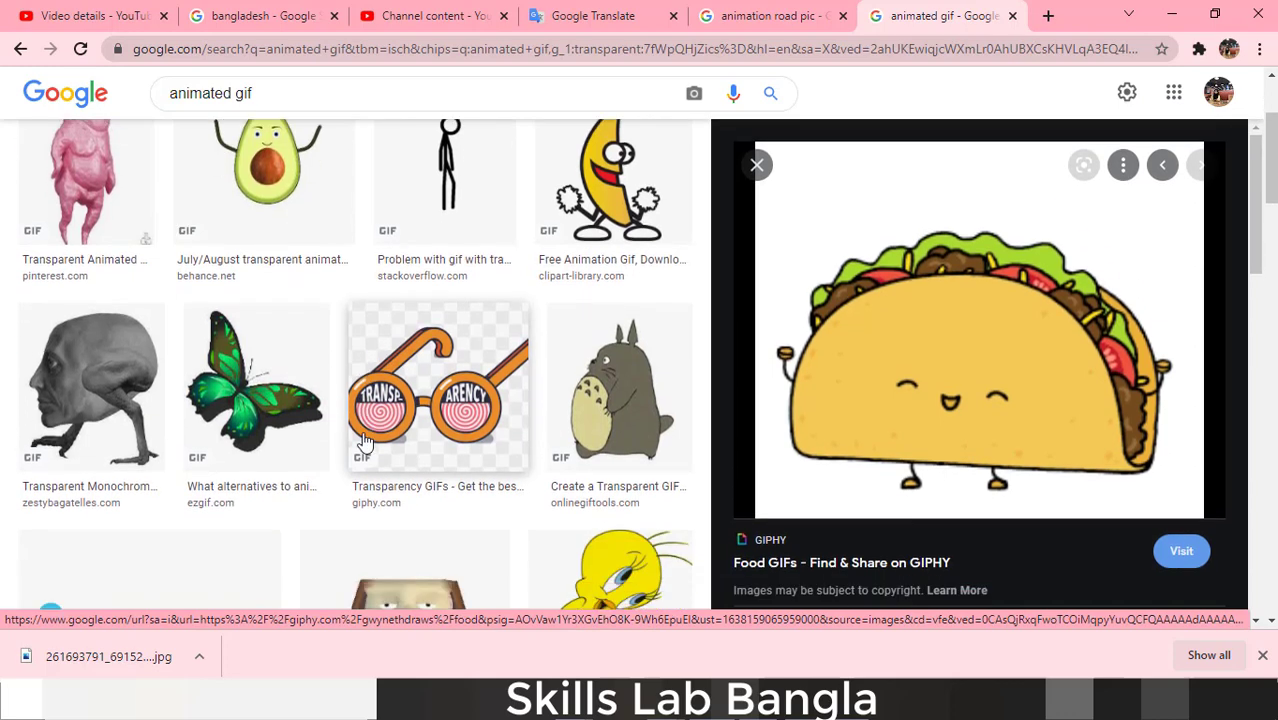
scroll(300, 405, up, 2)
click(258, 386)
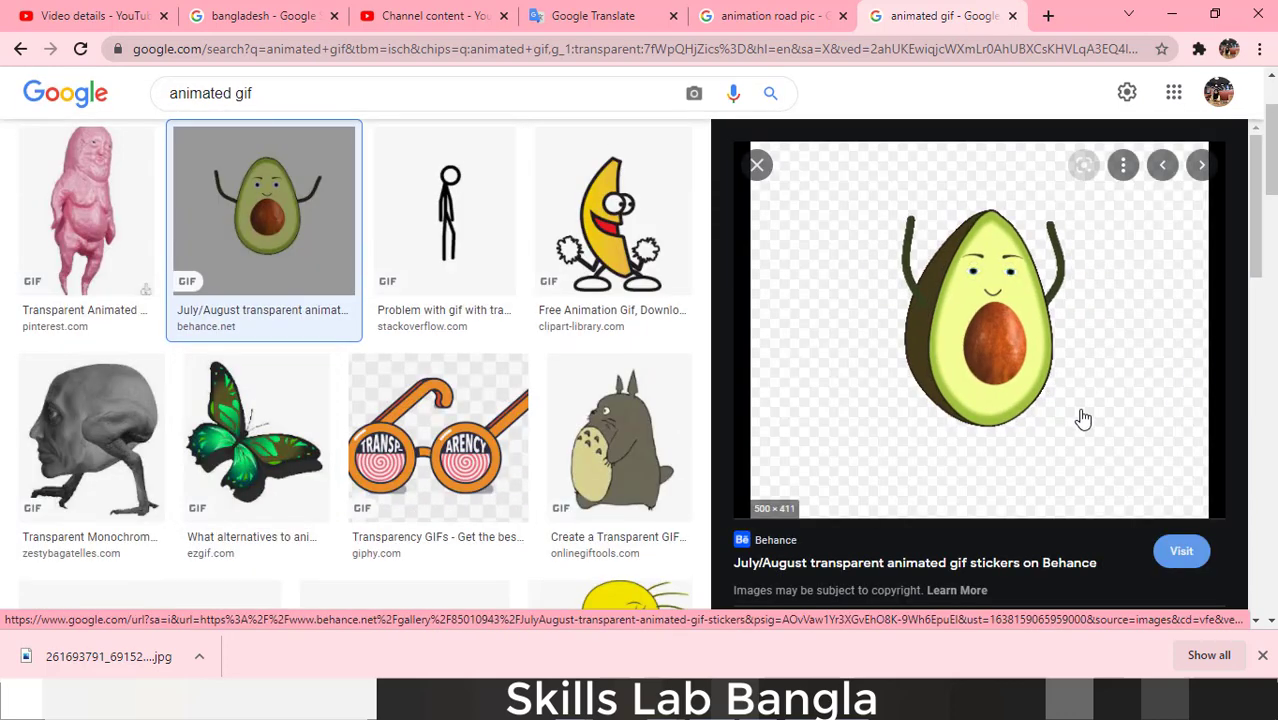